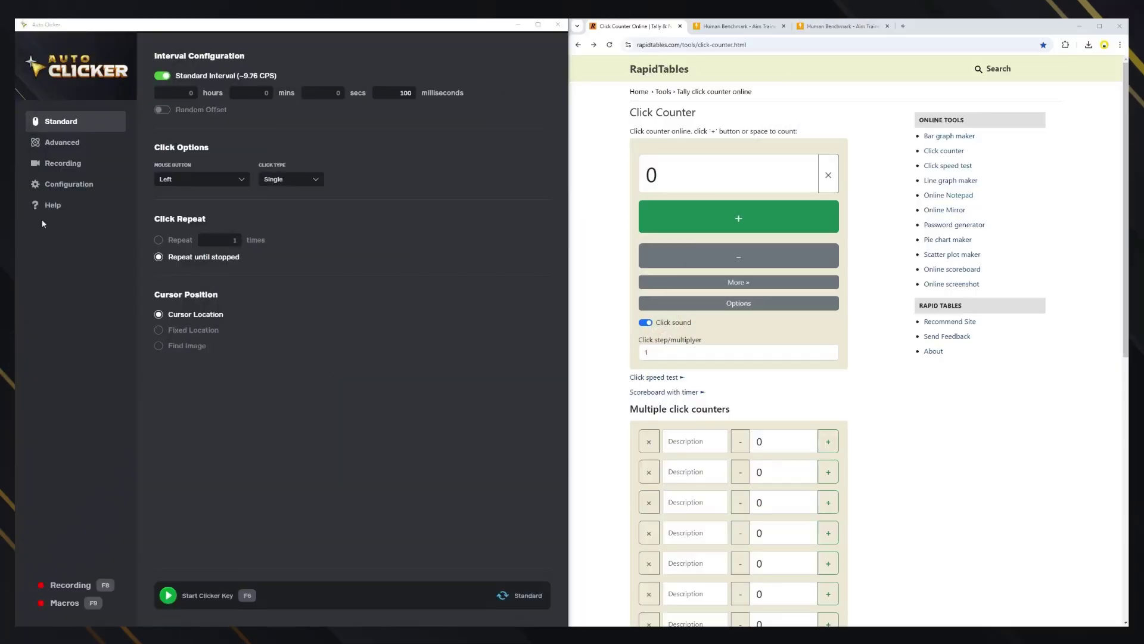
Run the clicker at 100 ms on the RapidTables + button with F6, stopping at 24.
left_click(352, 248)
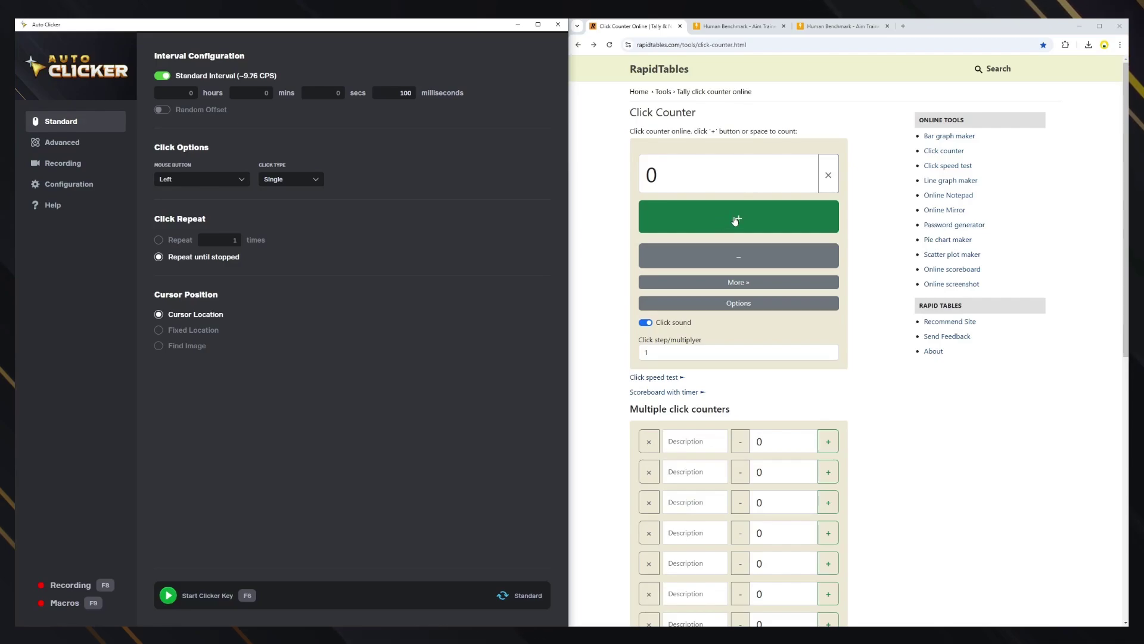
key("F6")
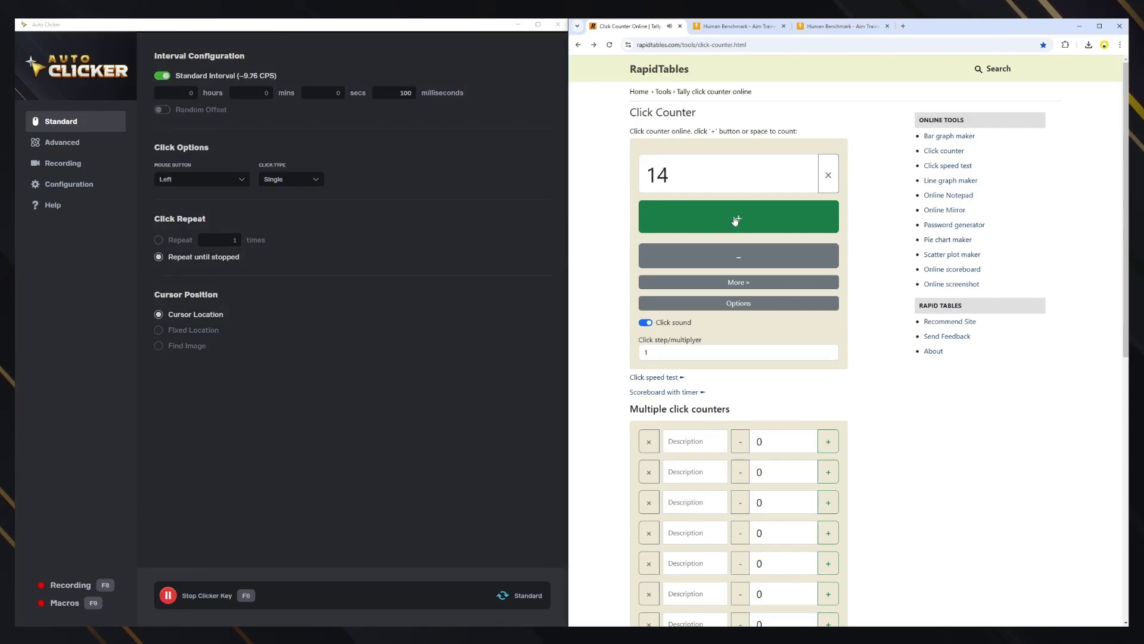
key("F6")
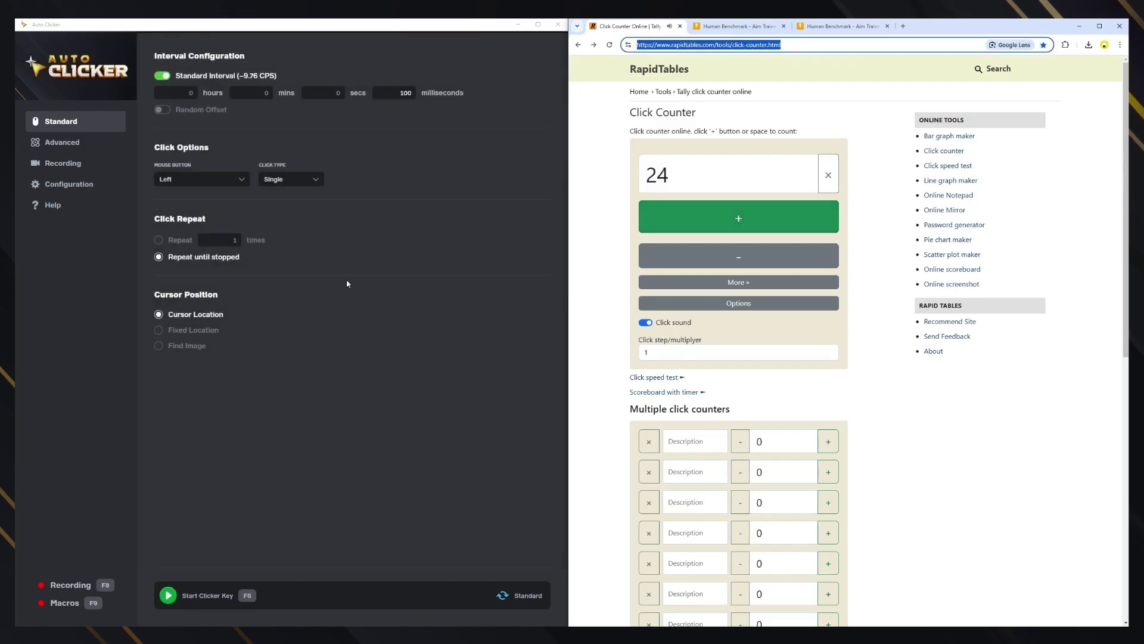
Change the Clicker Start/Stop hotkey from F6 to F2 in Configuration.
left_click(113, 183)
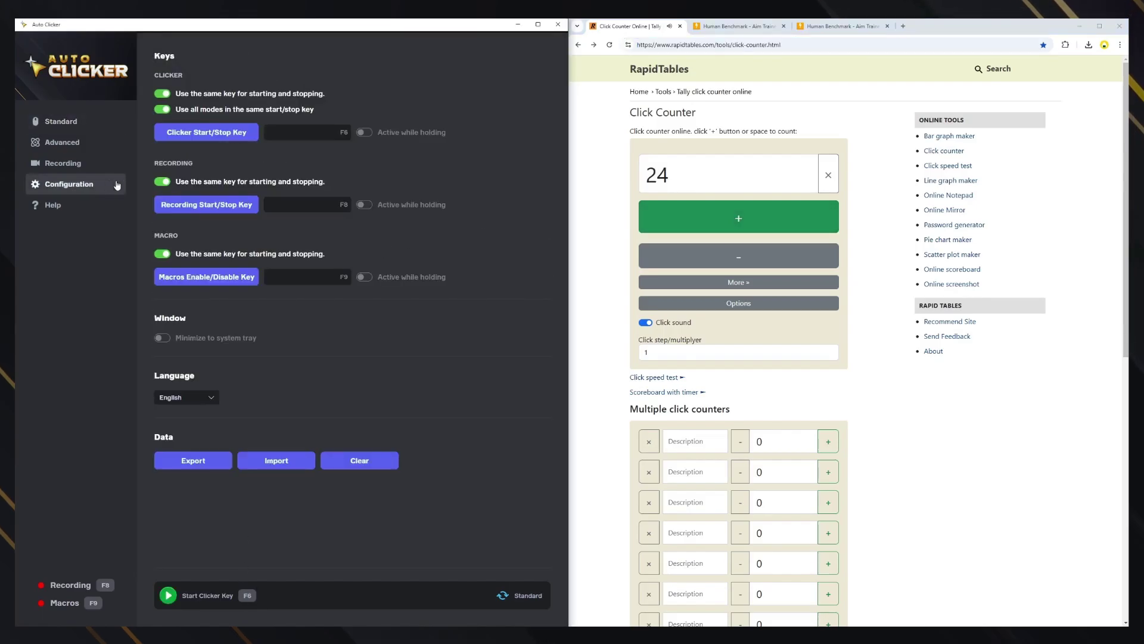
left_click(229, 142)
key("F2")
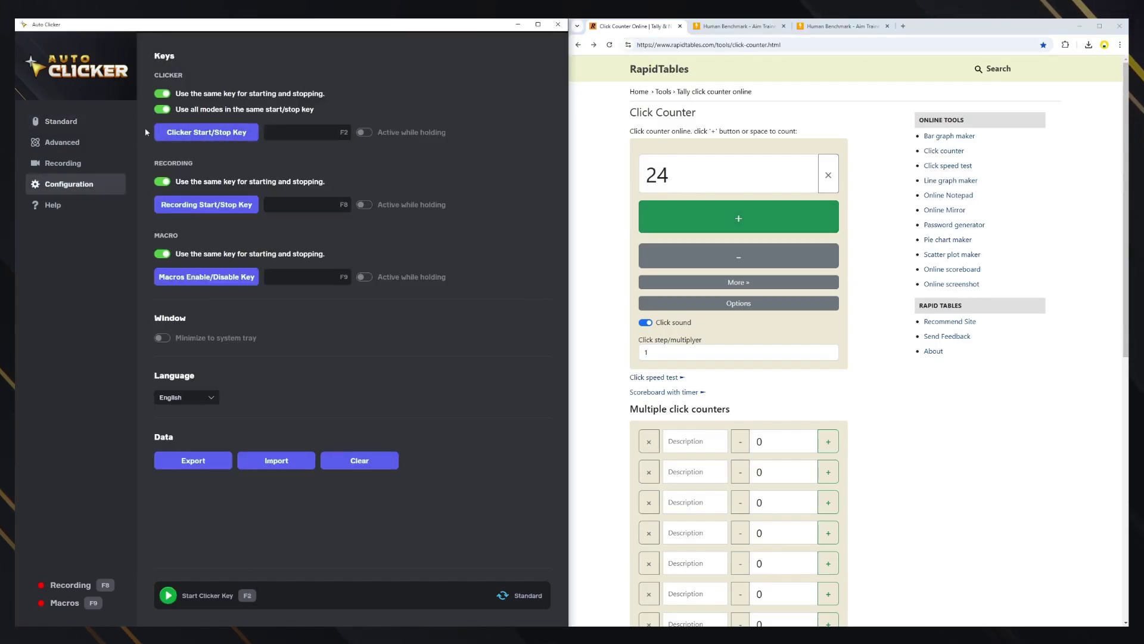
left_click(94, 120)
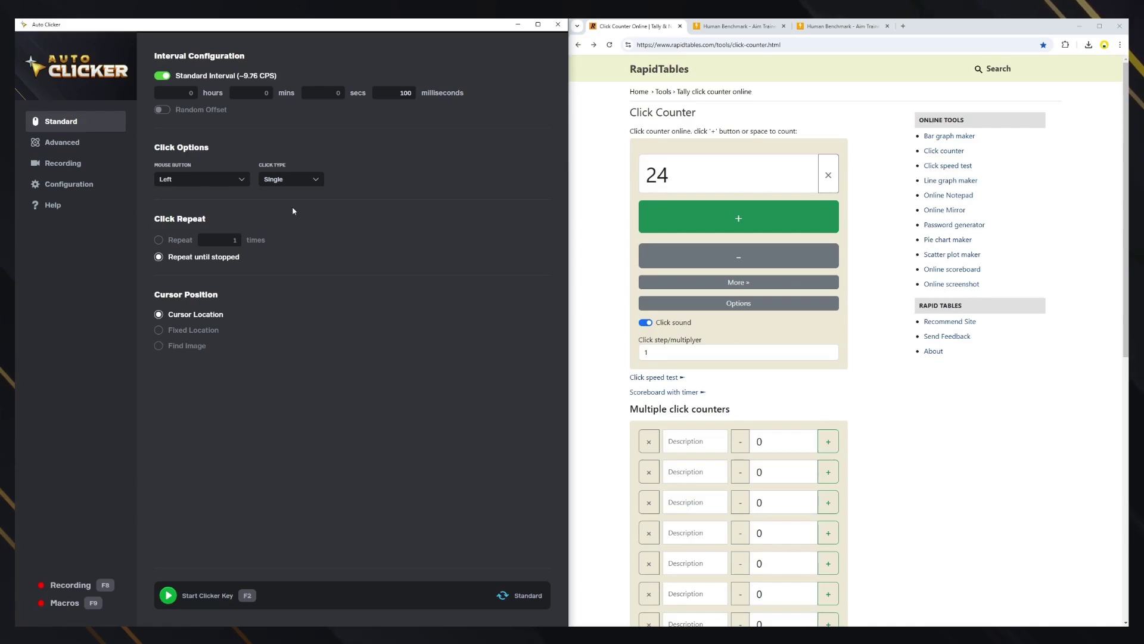
Set the interval to 5 ms and run it with F2 until the counter reaches 429.
left_click(166, 76)
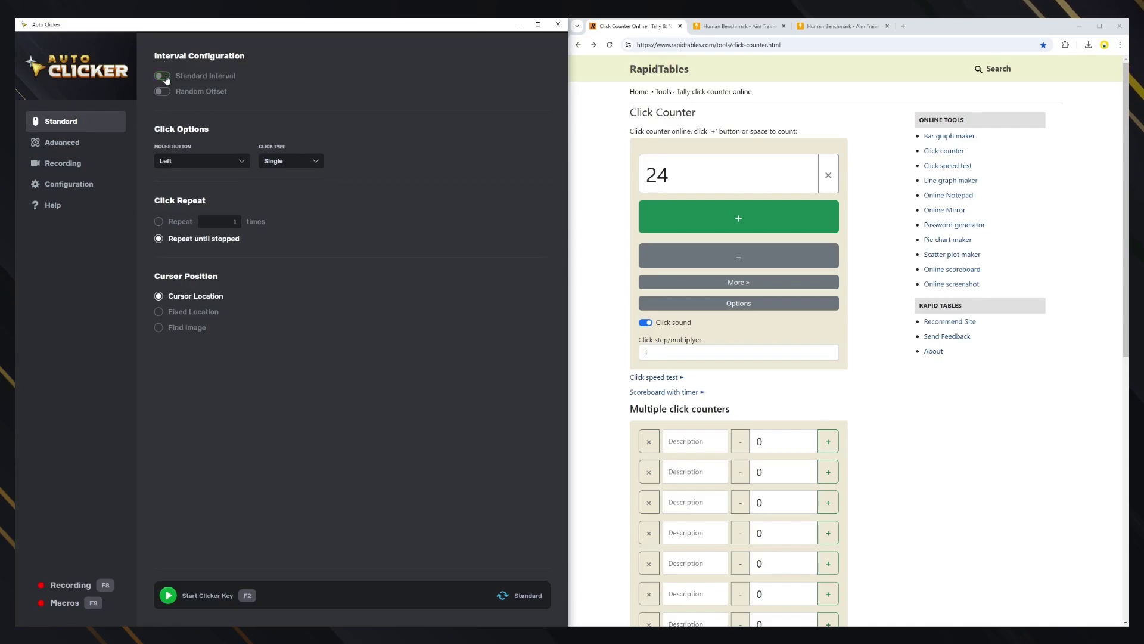
left_click(166, 77)
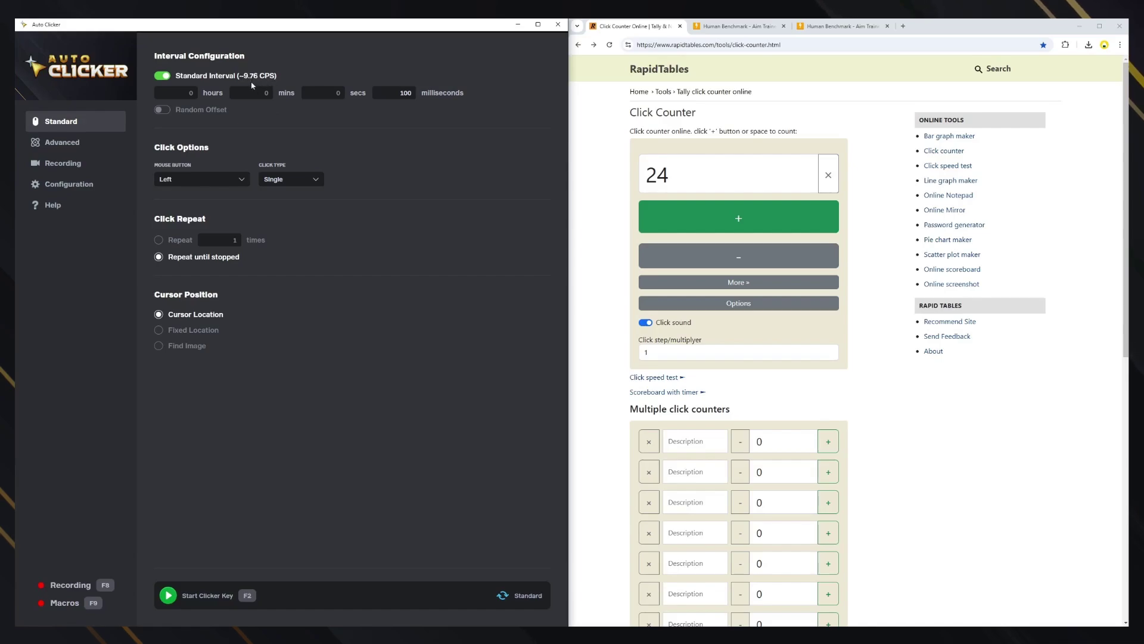
double_click(394, 94)
type("5")
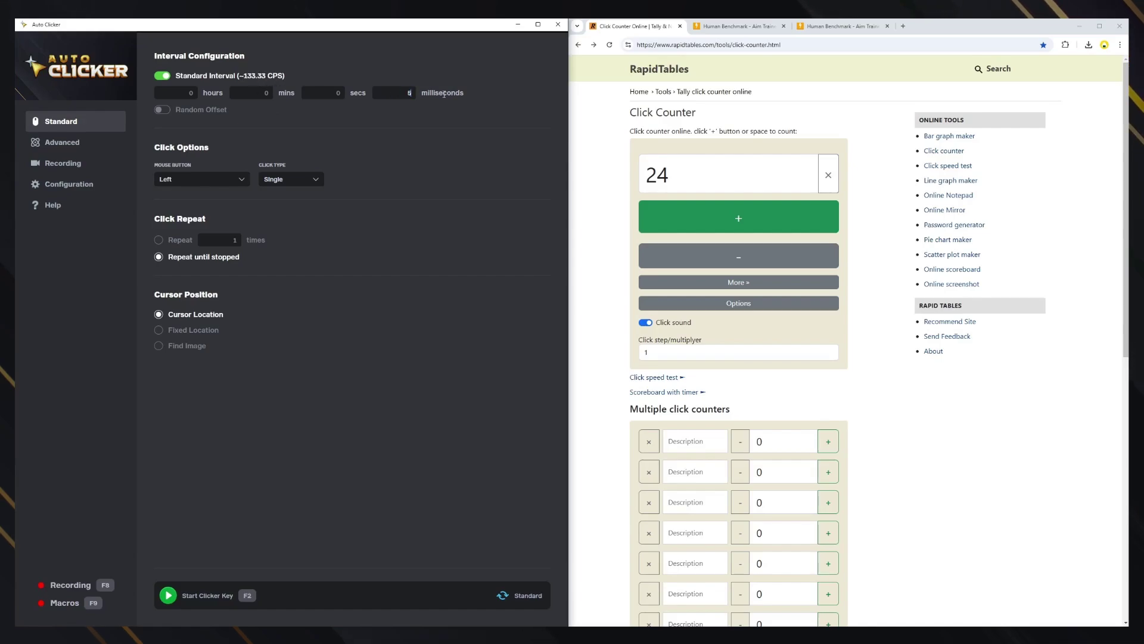
key("F2")
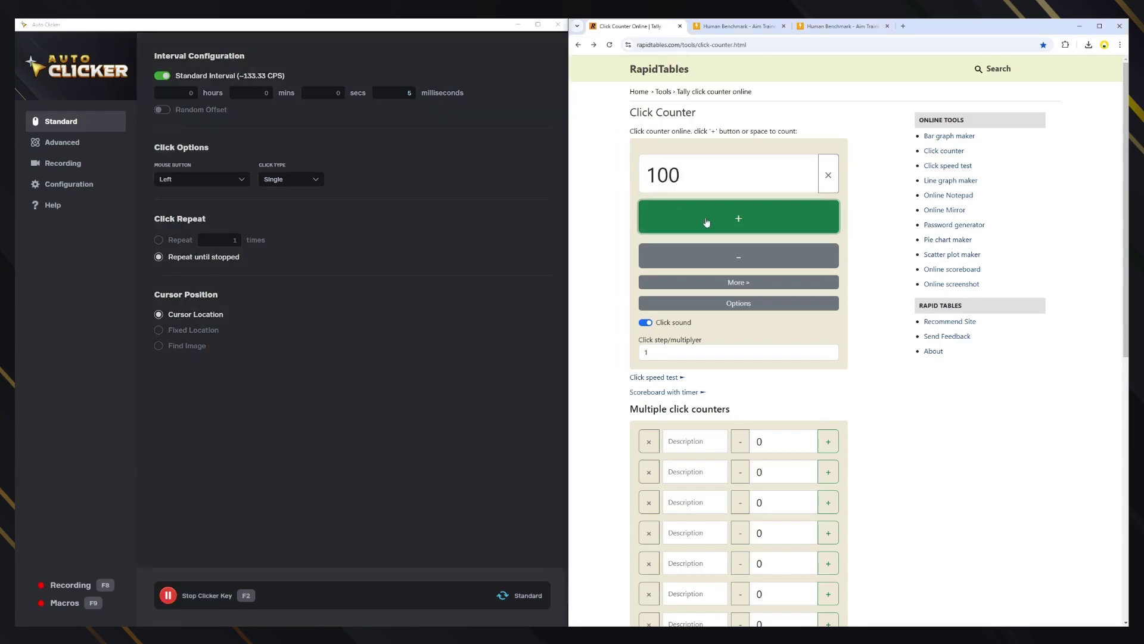
key("F2")
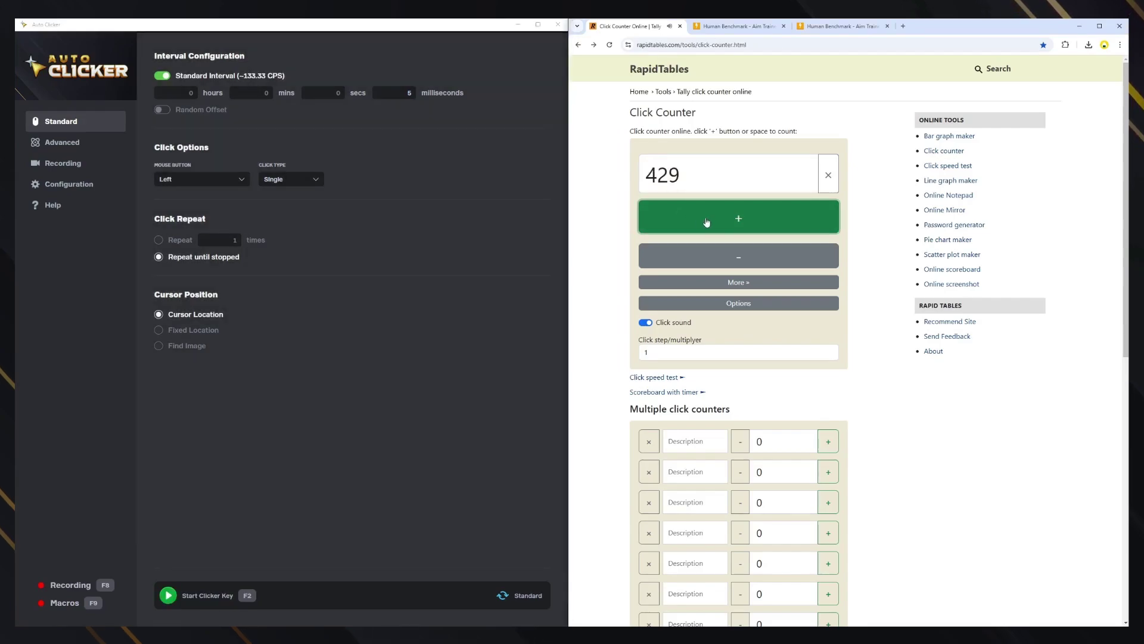
Toggle the Standard Interval option off and on twice, leaving it enabled.
left_click(310, 199)
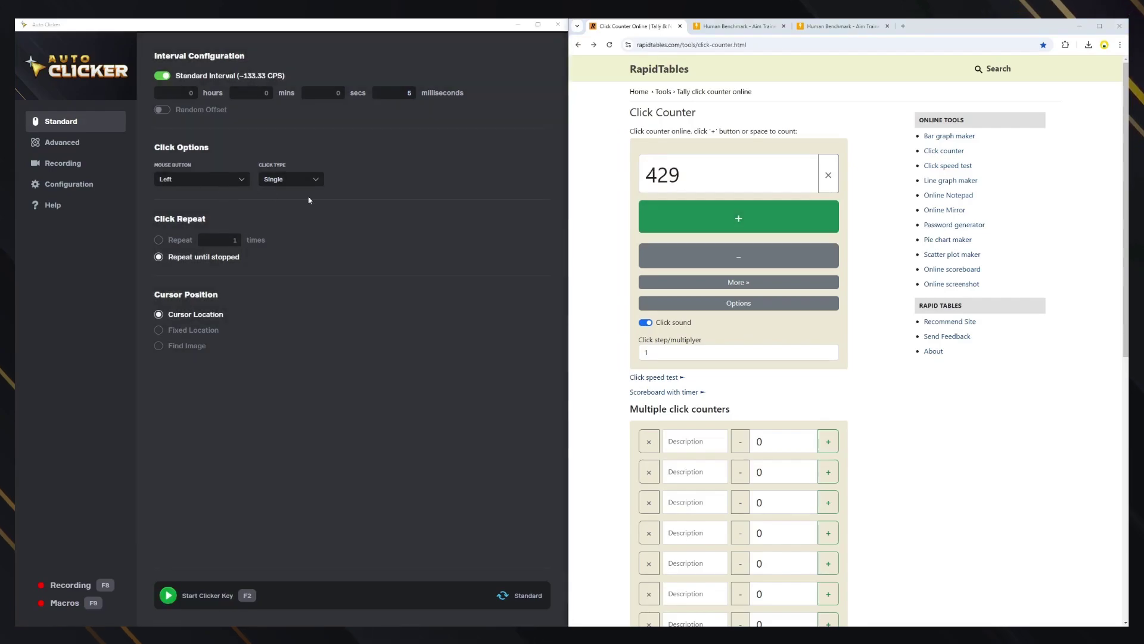
left_click(161, 76)
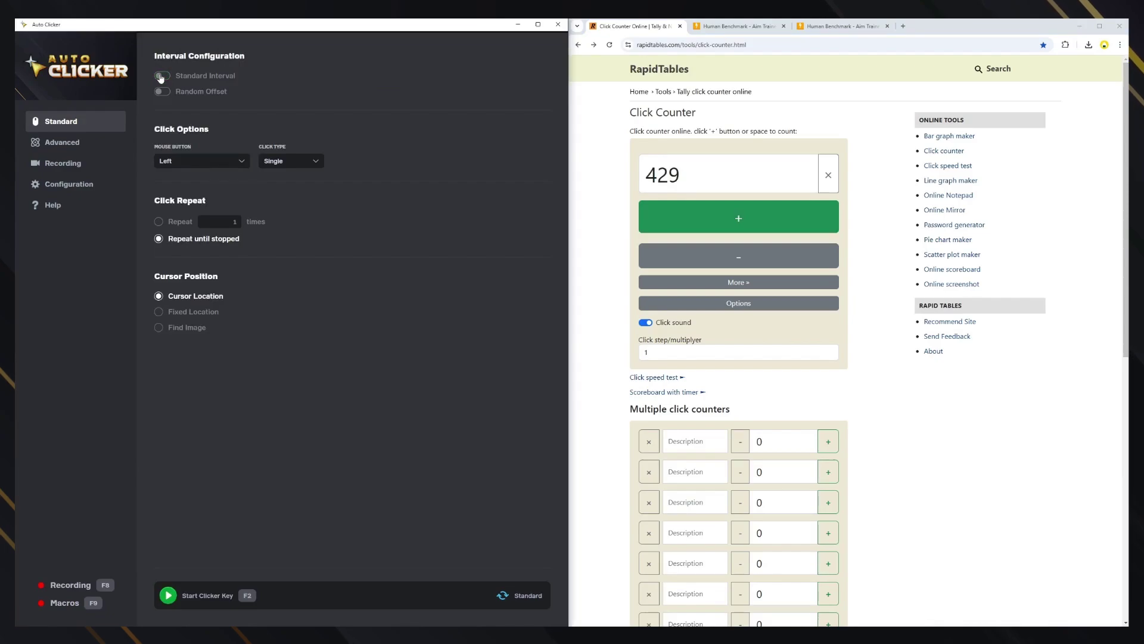
left_click(161, 76)
left_click(161, 77)
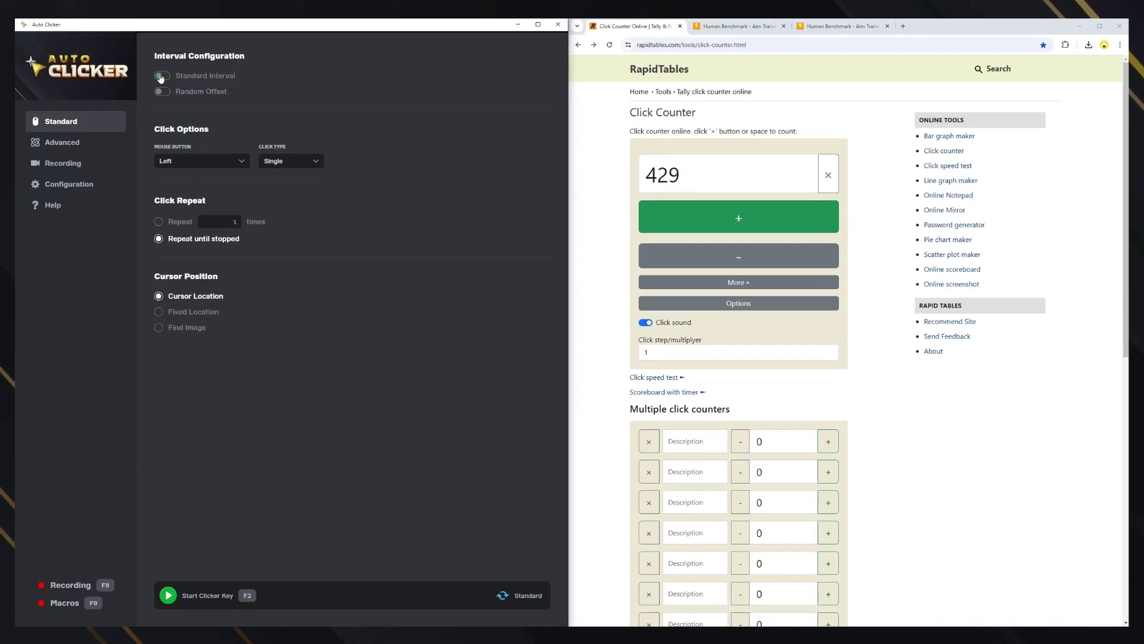
left_click(161, 77)
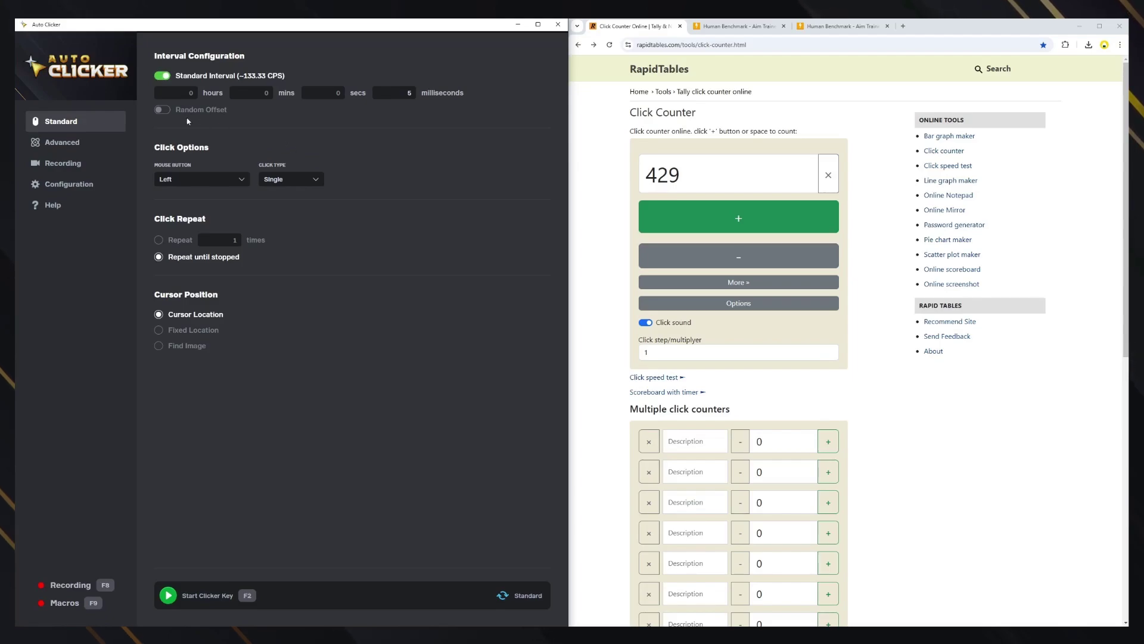
Turn on Random Offset and change the interval value to 100 ms.
left_click(163, 111)
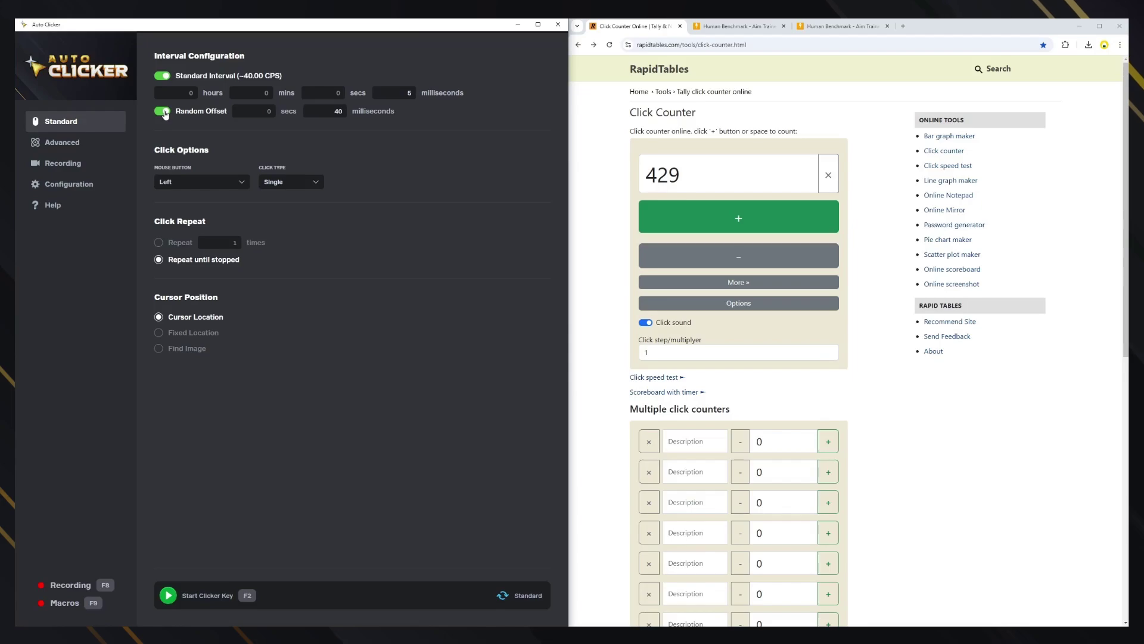
key("BackSpace")
type("1")
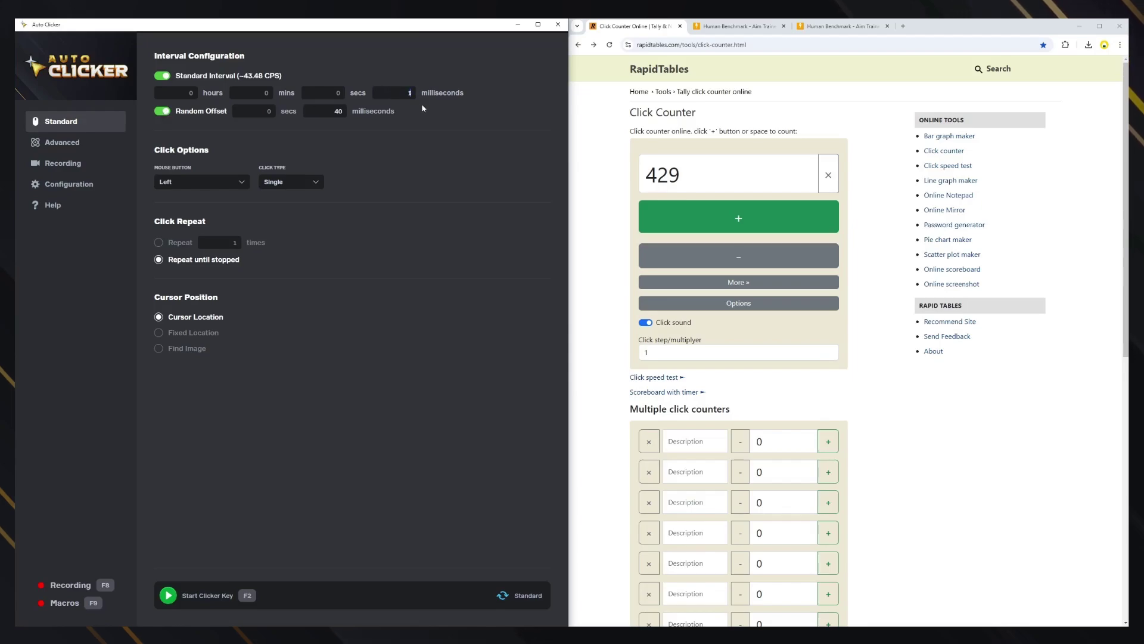
type("00")
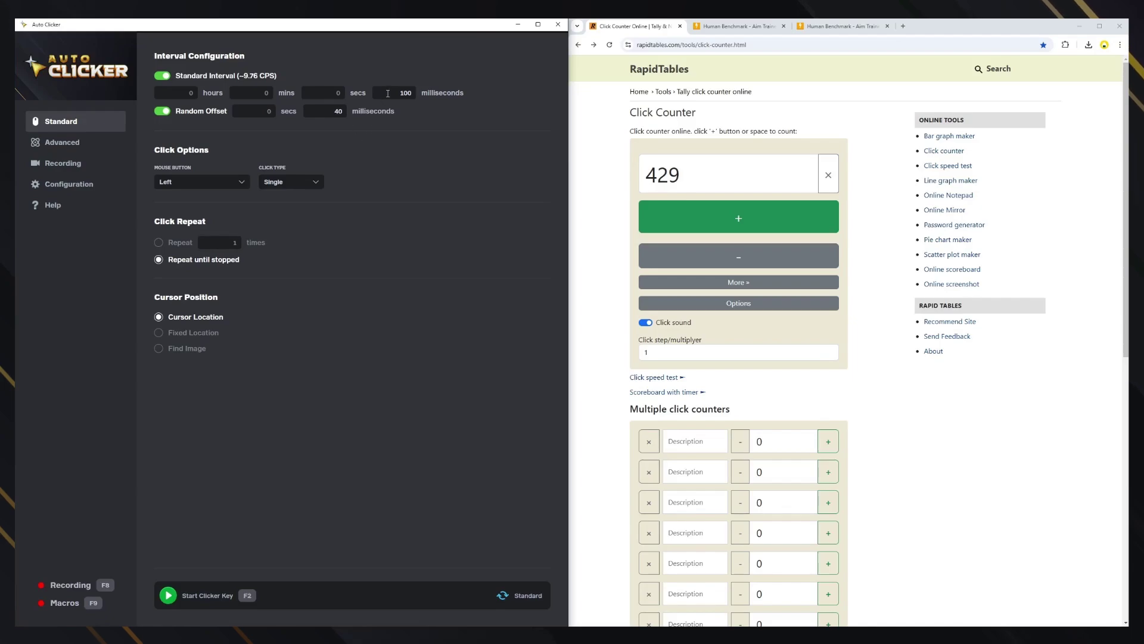
Set the interval back to 5 ms, turn Random Offset off, and show the Mouse Button choices.
double_click(420, 94)
type("5")
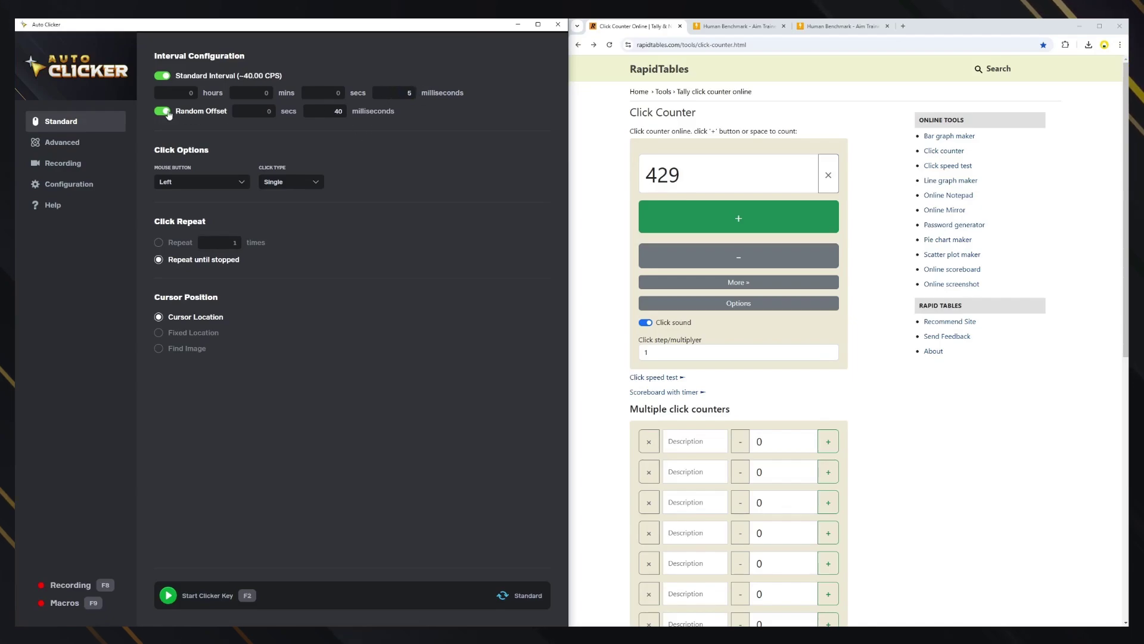
left_click(166, 112)
left_click(187, 179)
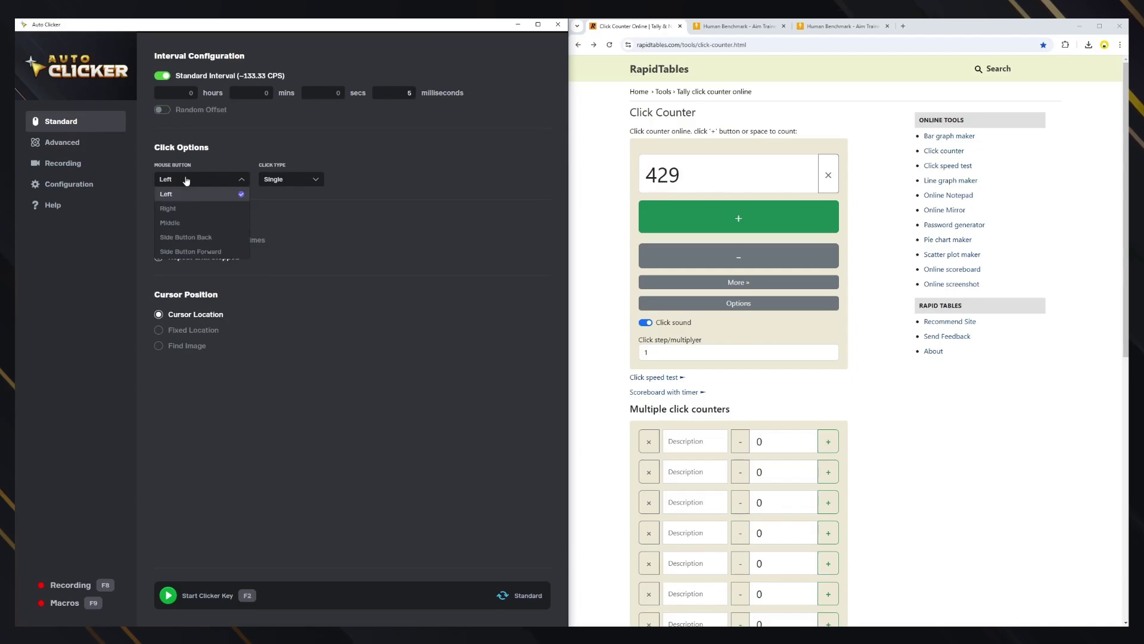
Switch Click Type to Double and try a 250 ms double-click delay before restoring 500 ms.
left_click(187, 180)
left_click(272, 180)
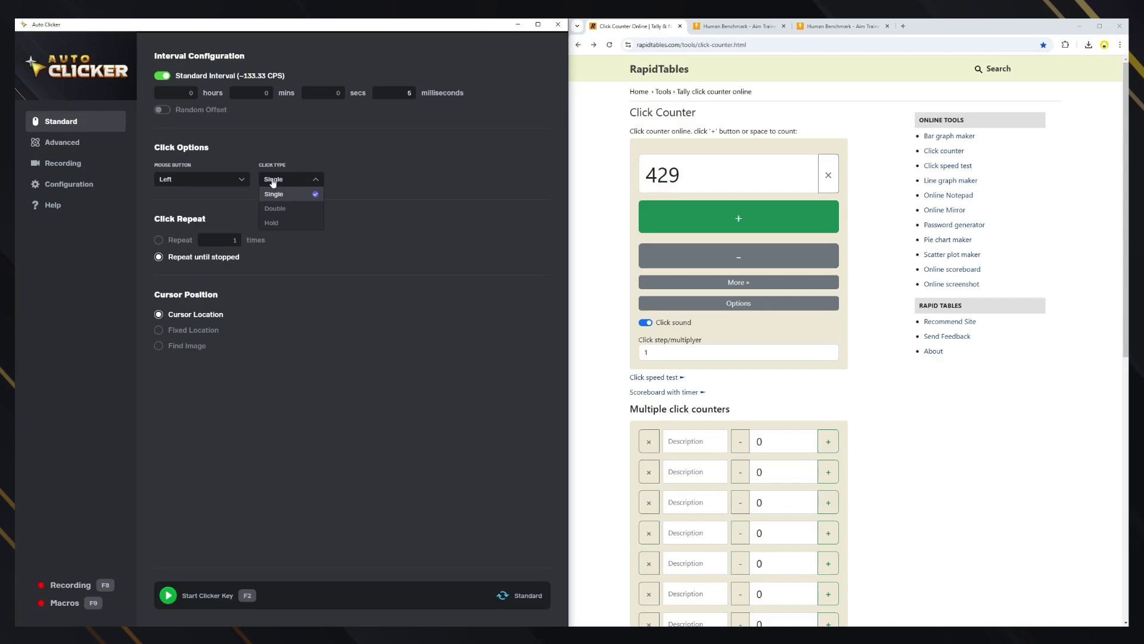
left_click(283, 208)
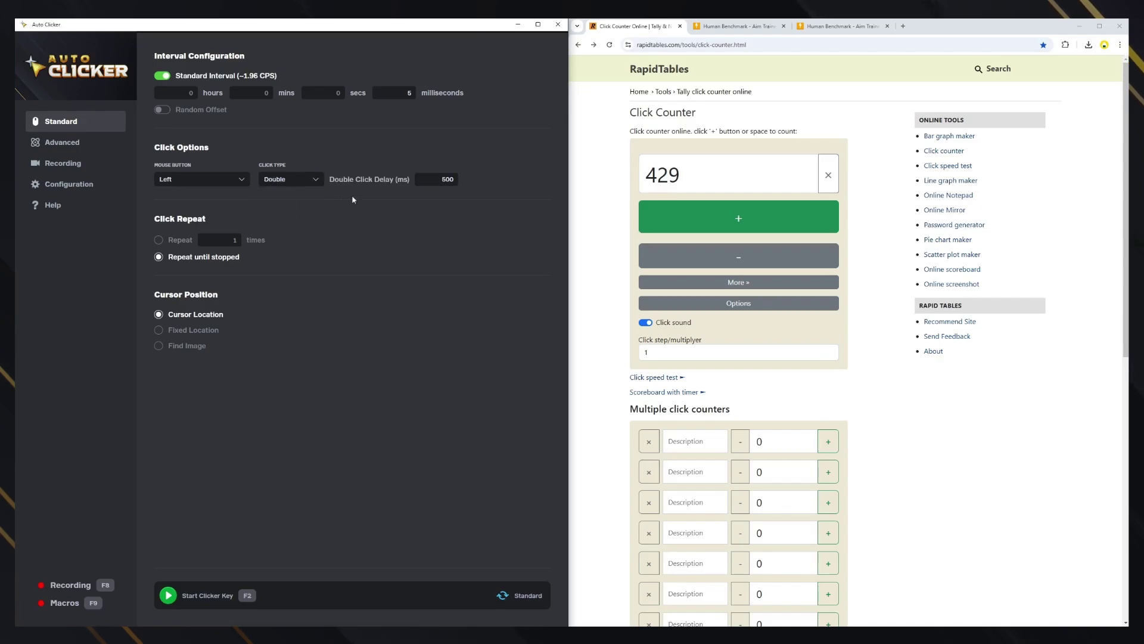
left_click_drag(430, 180, 481, 181)
type("250")
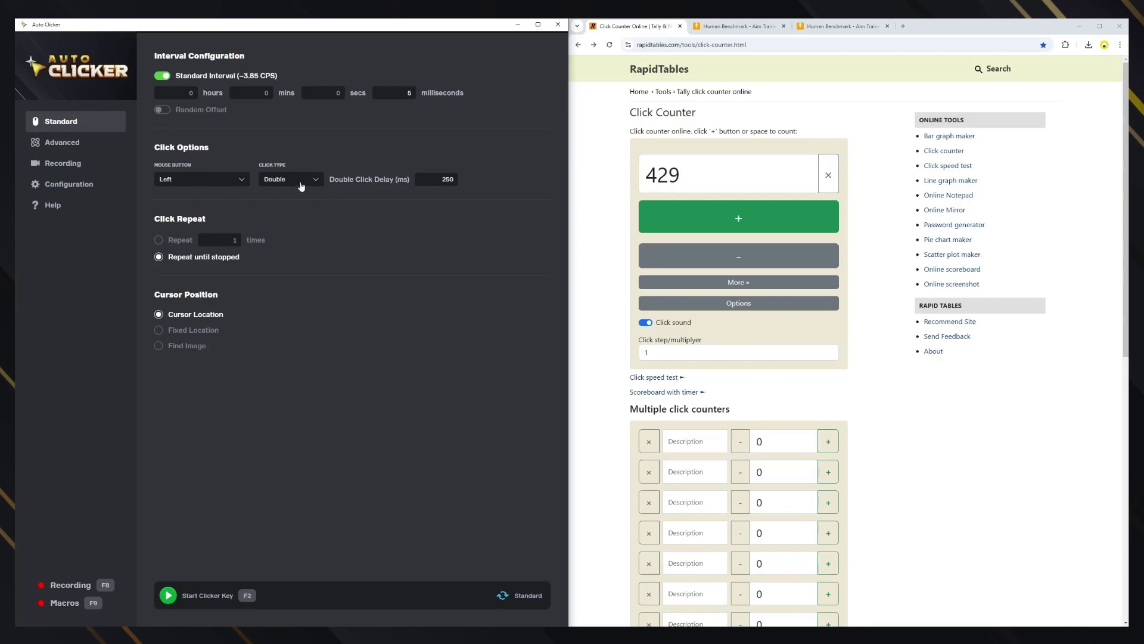
left_click_drag(432, 179, 480, 180)
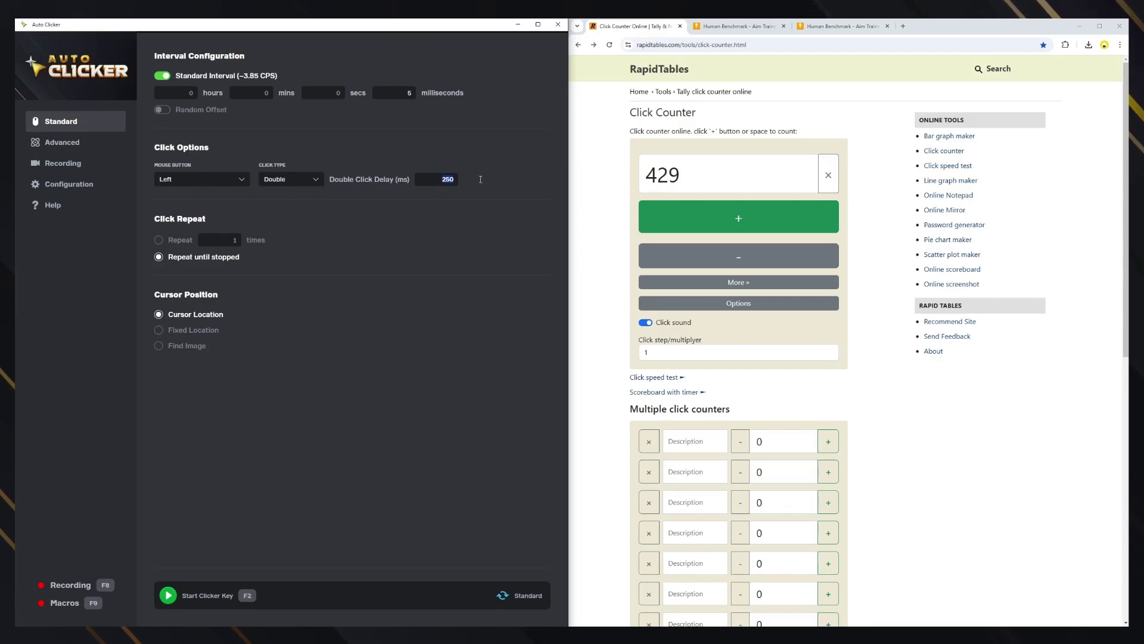
type("500")
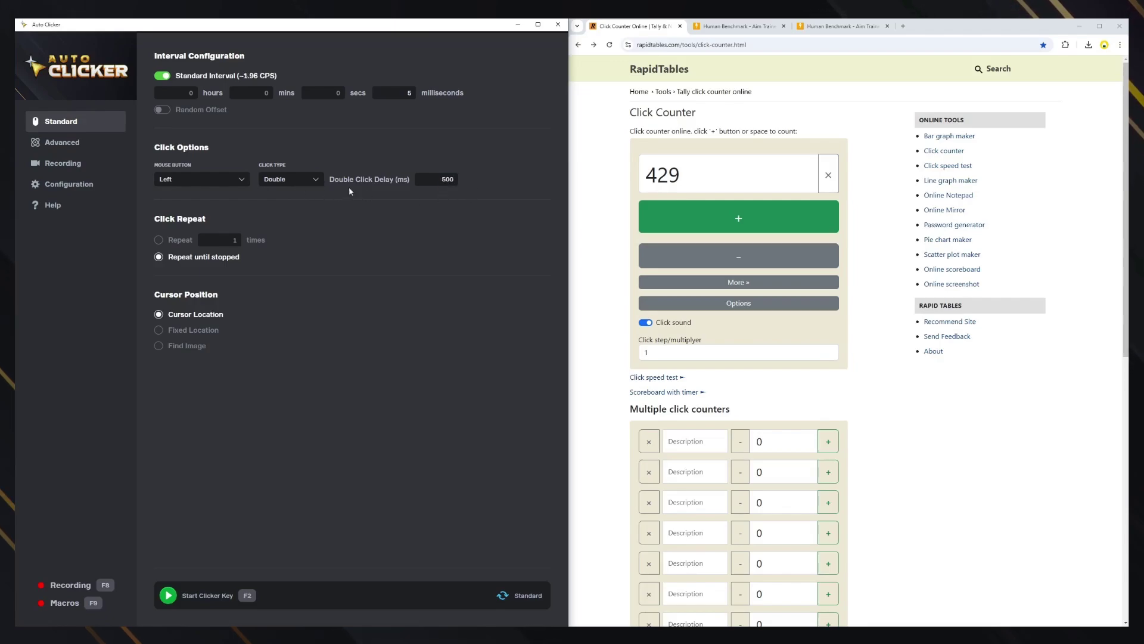
Change Click Type to Hold with a 250 ms hold duration.
left_click(298, 183)
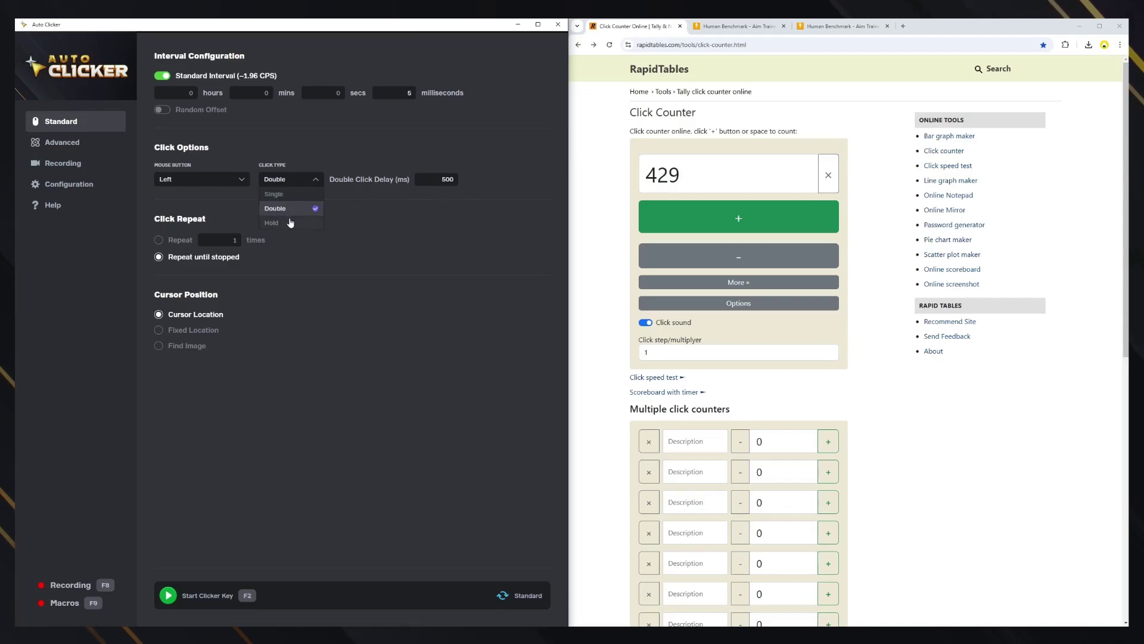
left_click(290, 223)
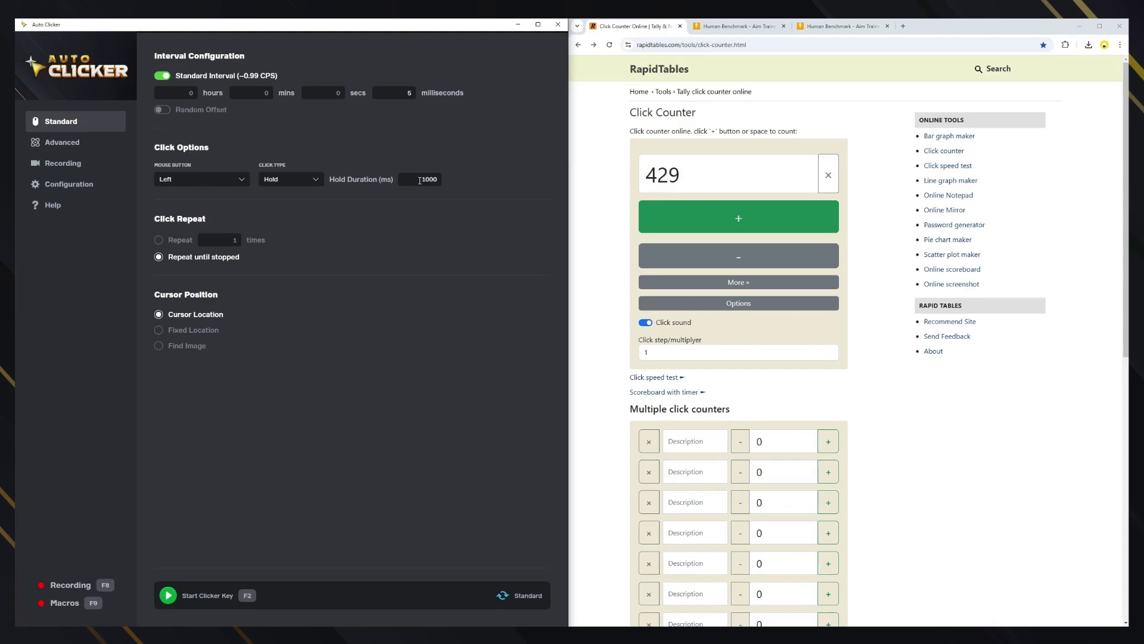
left_click_drag(420, 180, 444, 179)
type("250")
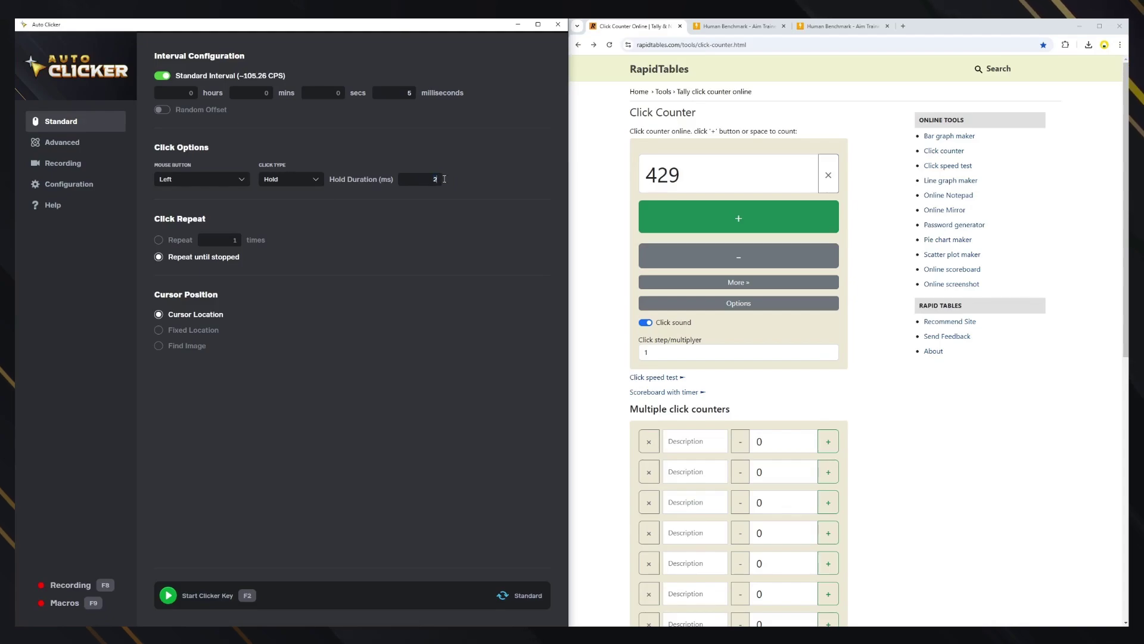
Set Click Type to Single and limit clicking to Repeat 50 times.
left_click(302, 180)
left_click(283, 204)
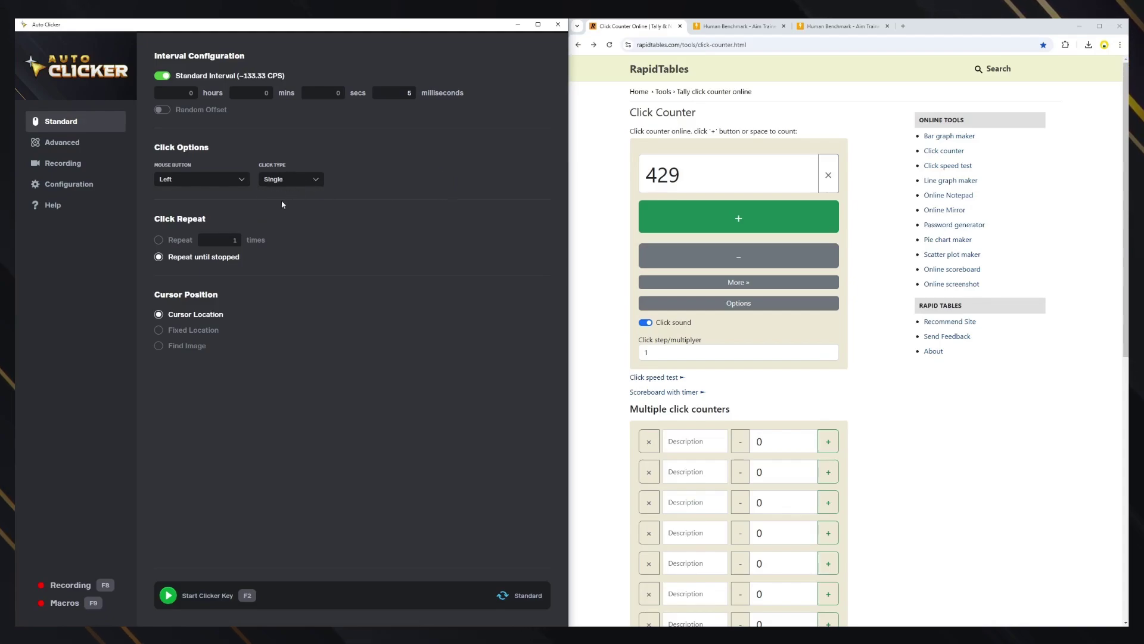
left_click(159, 241)
left_click(159, 257)
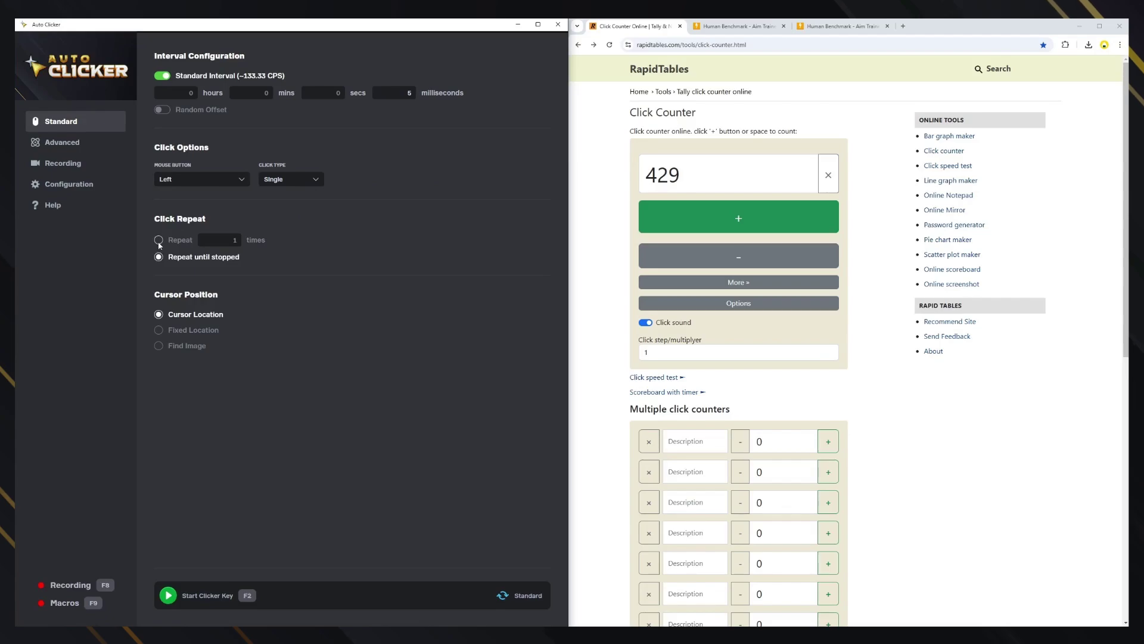
left_click(159, 240)
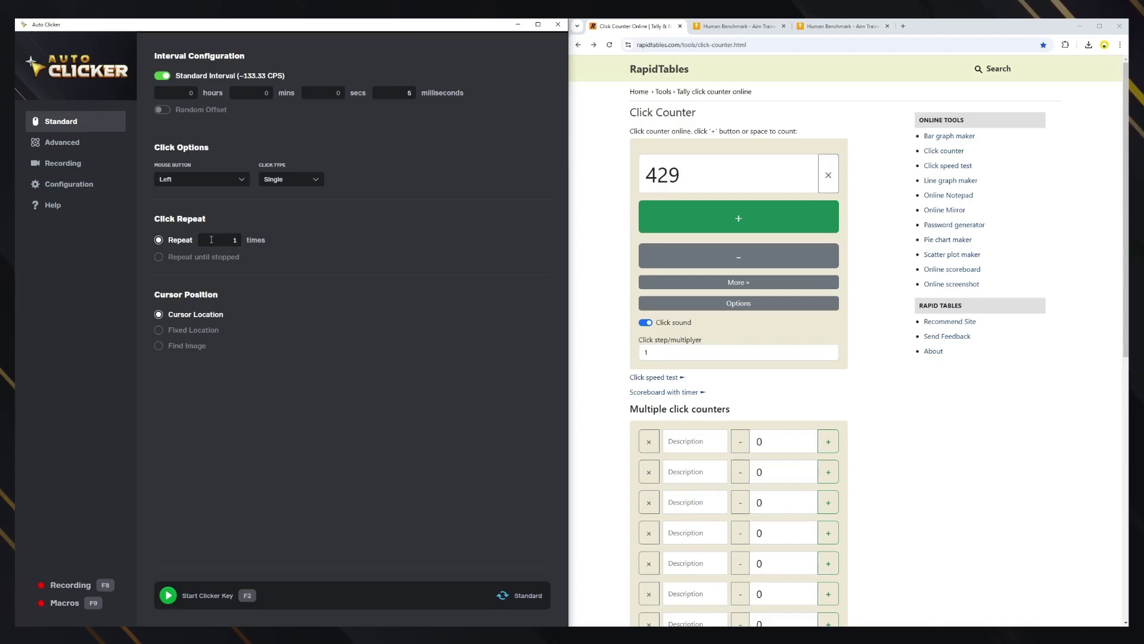
type("0")
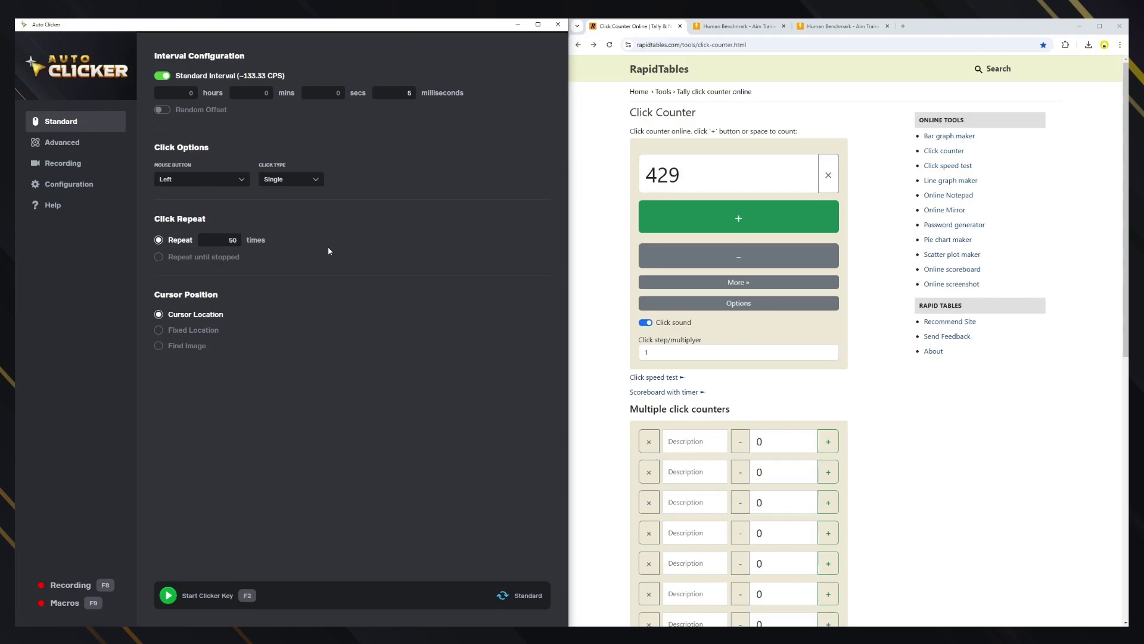
Reset the counter and run the 50 single clicks with F2, bringing it to 50.
left_click(829, 175)
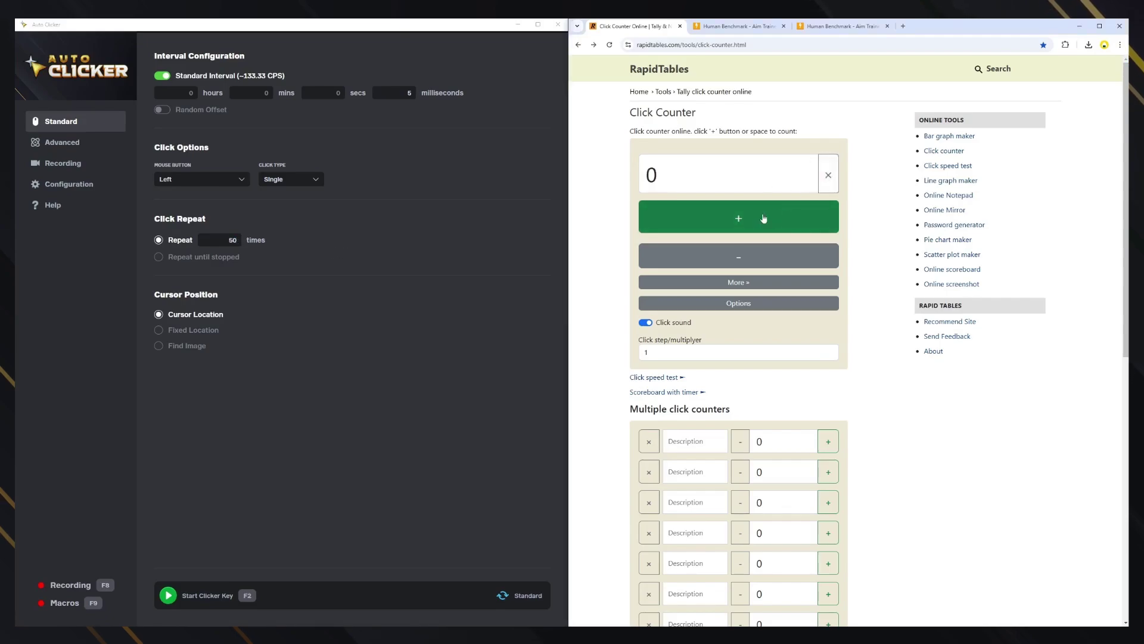
key("F2")
left_click(338, 251)
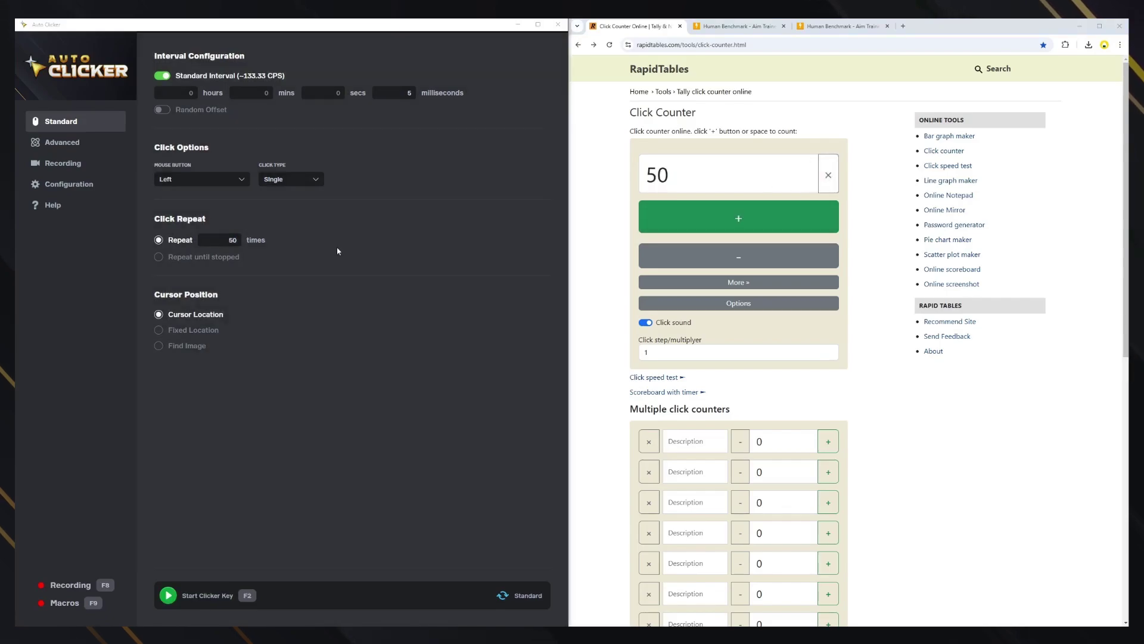
left_click(351, 235)
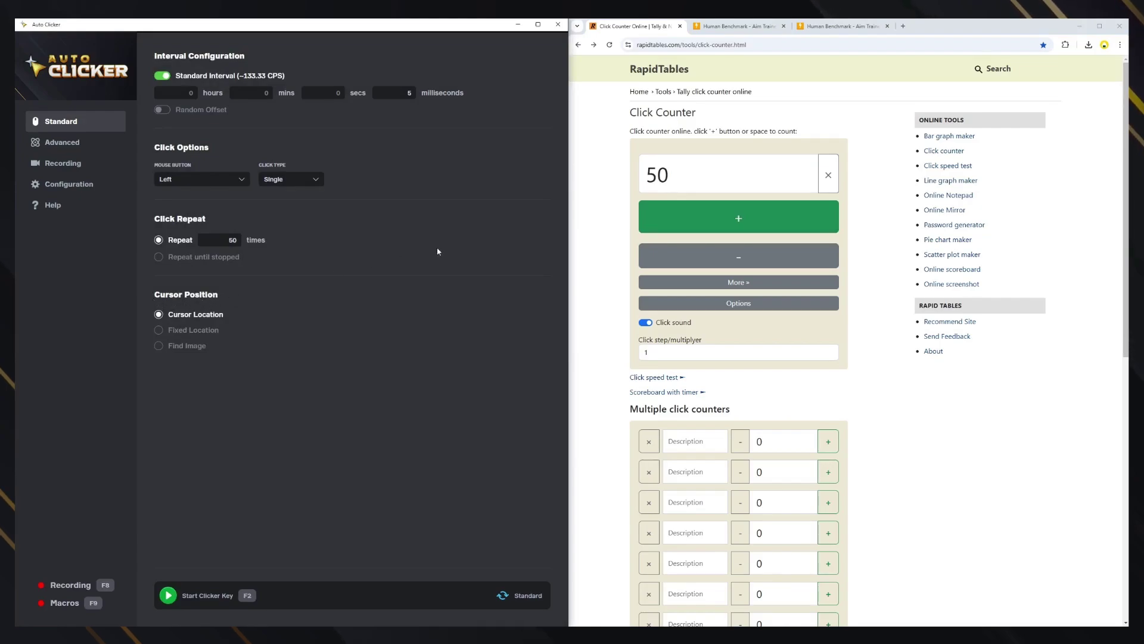
Reset the counter, switch to Fixed Location, and add the first three counters' + buttons as locations.
left_click(829, 175)
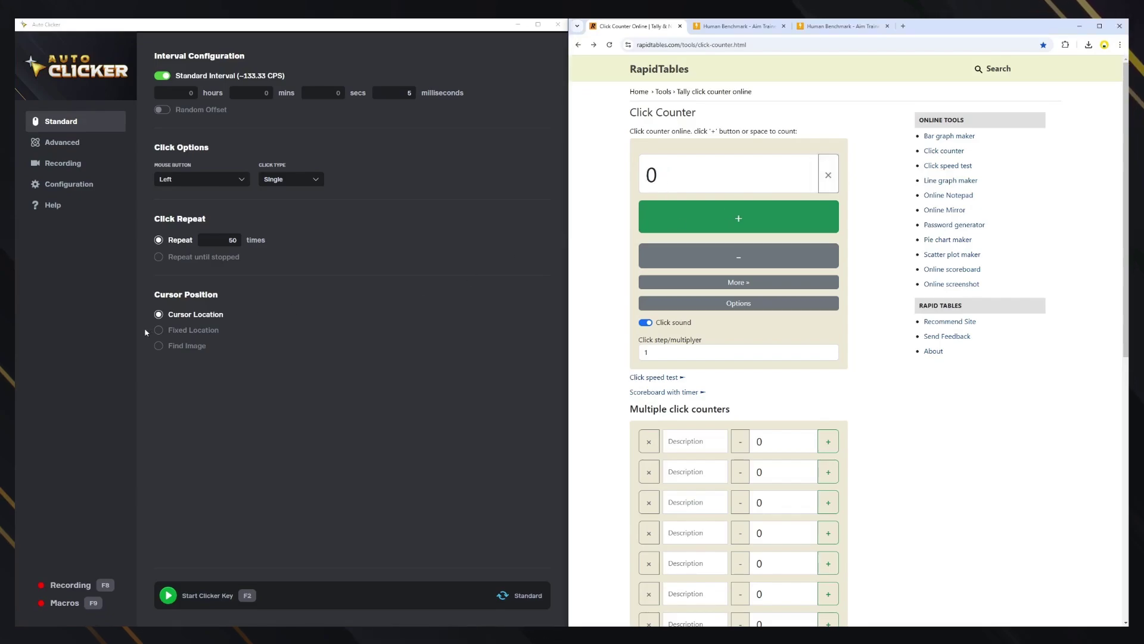
left_click(169, 335)
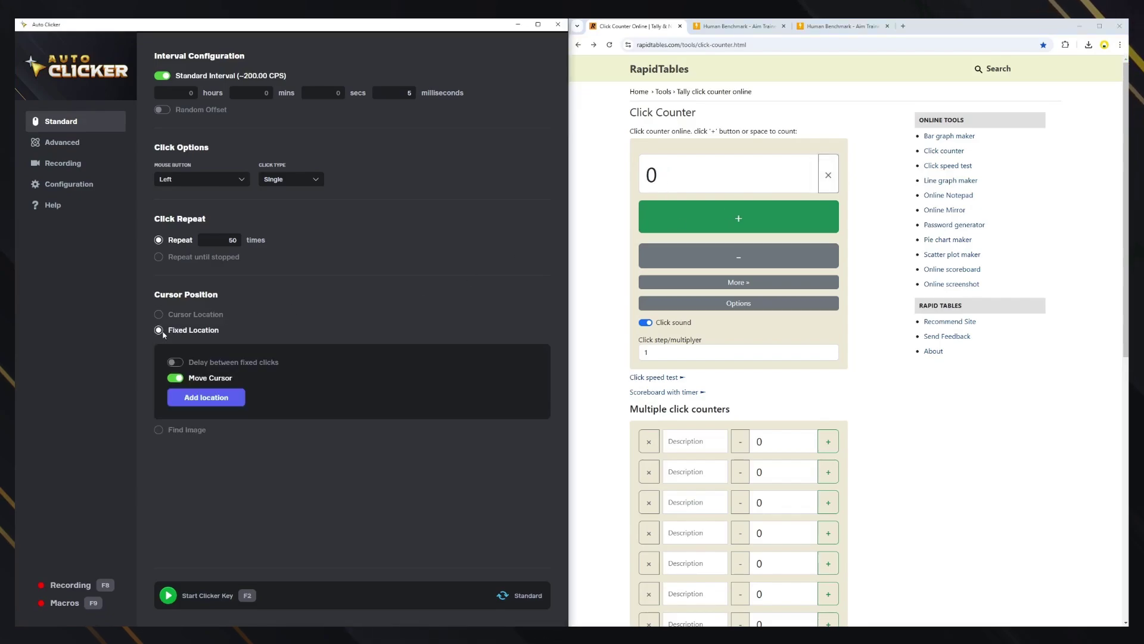
left_click(216, 400)
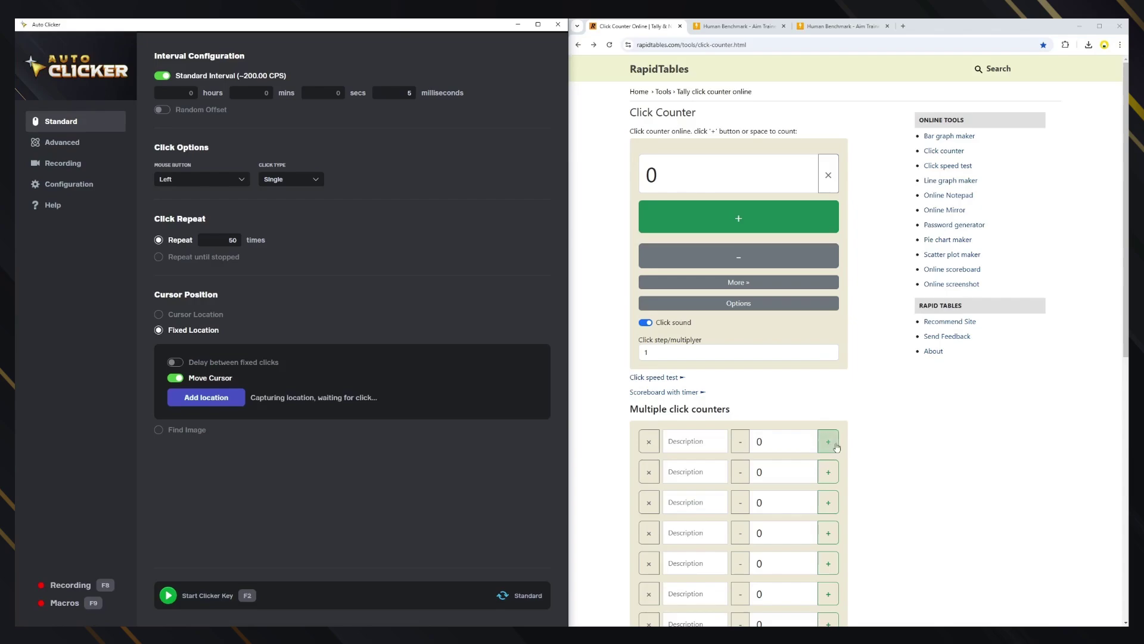
left_click(832, 445)
left_click(216, 399)
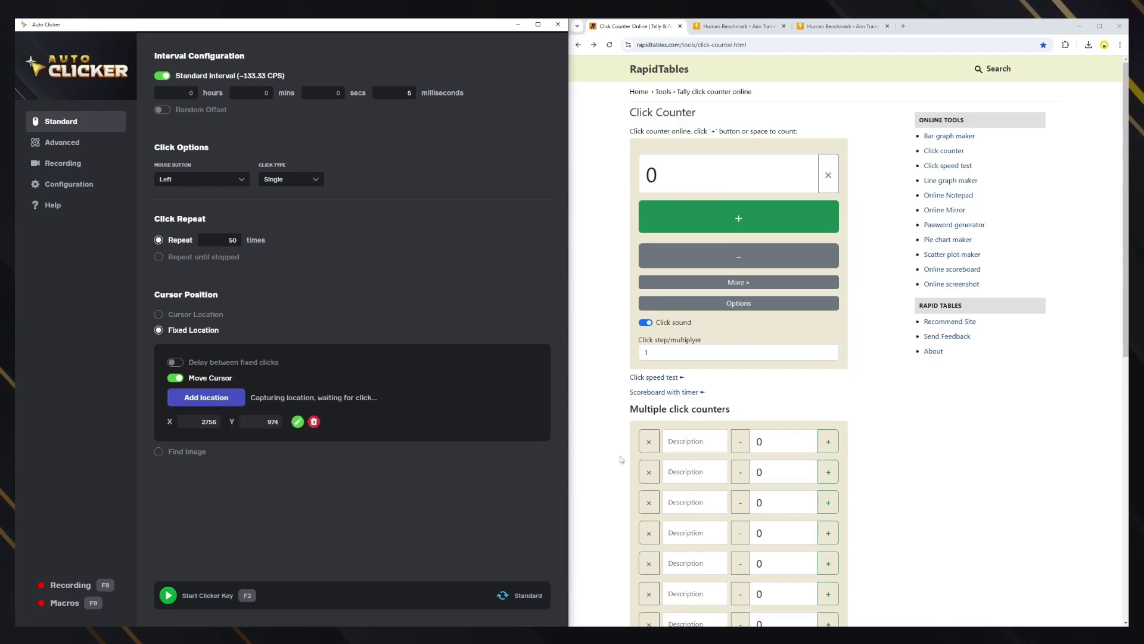
left_click(828, 472)
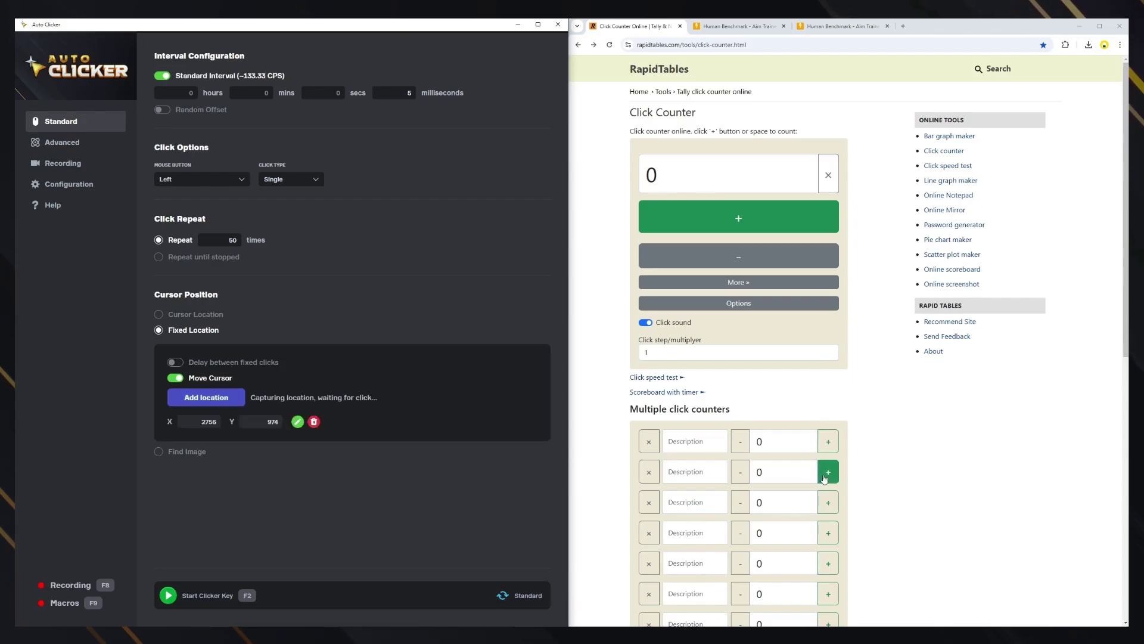
left_click(209, 401)
left_click(824, 504)
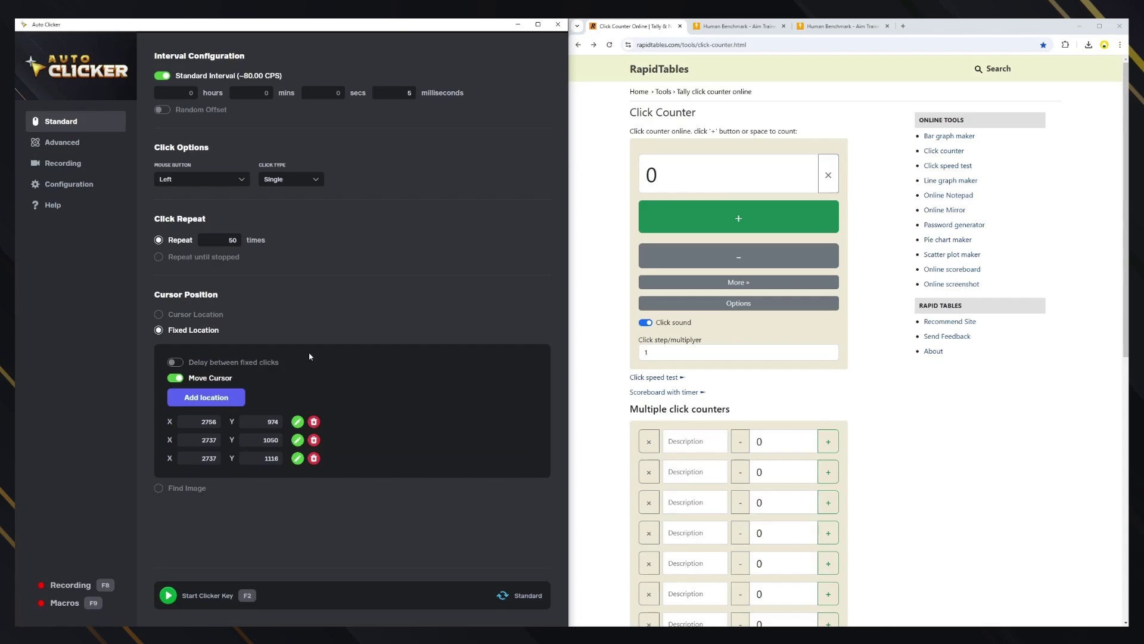
Set the interval to 500 ms and run with F2 until each counter reaches 14.
left_click(409, 92)
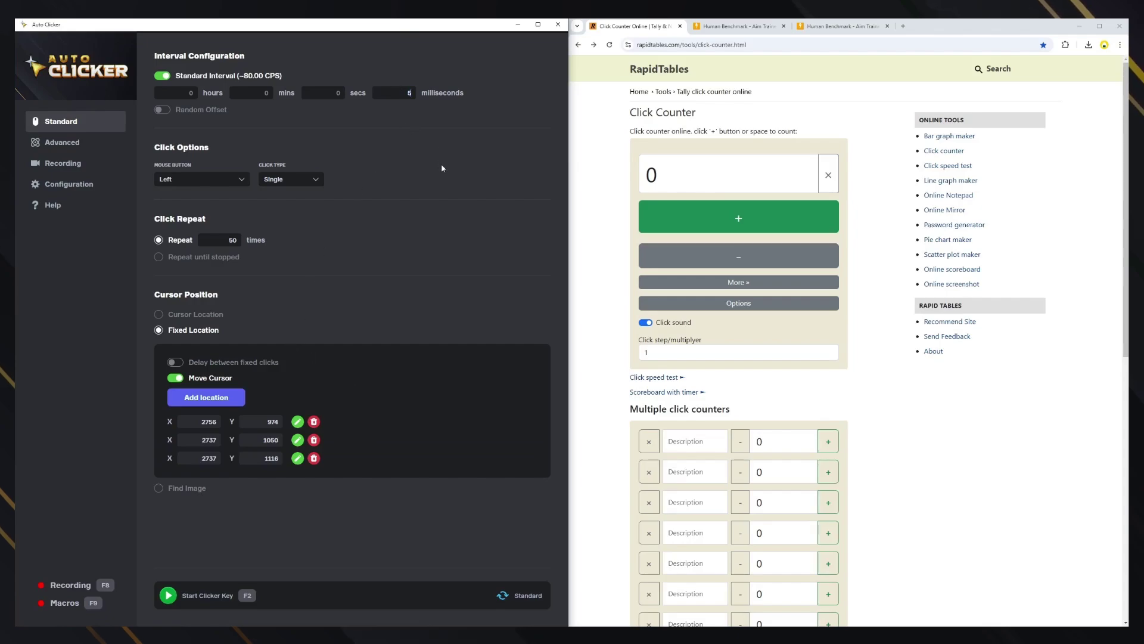
type("00")
key("F2")
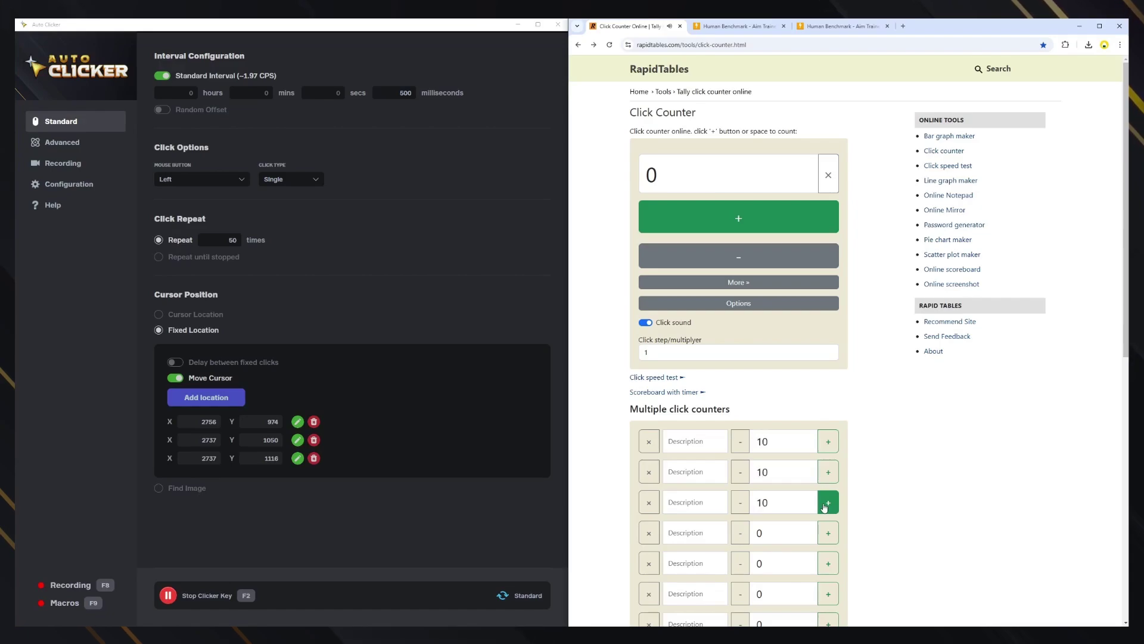
key("F2")
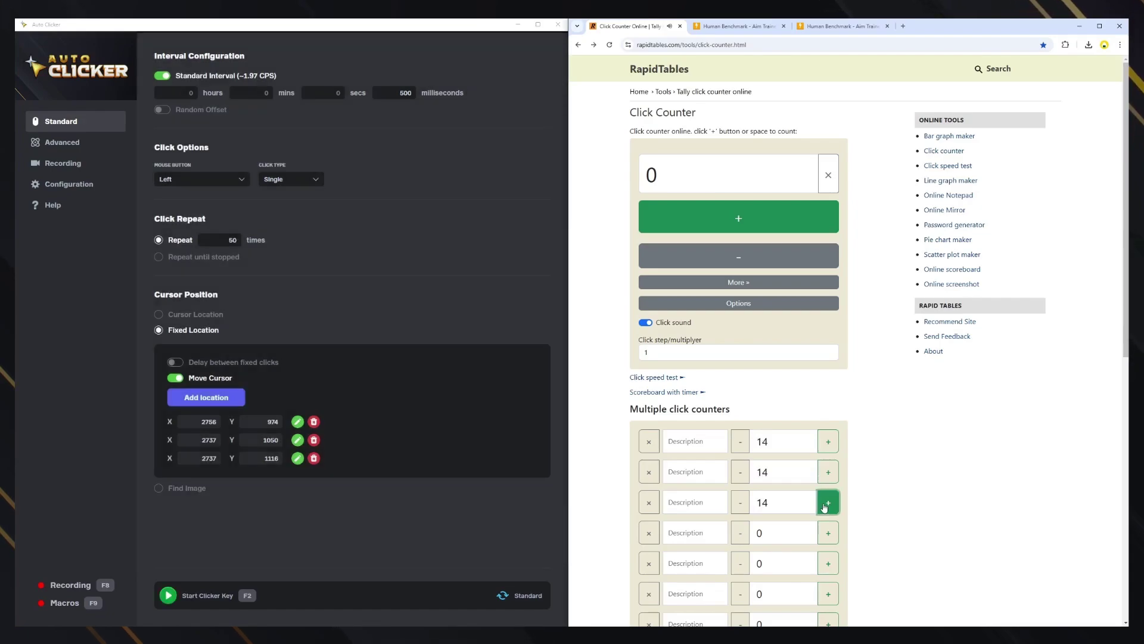
left_click(289, 237)
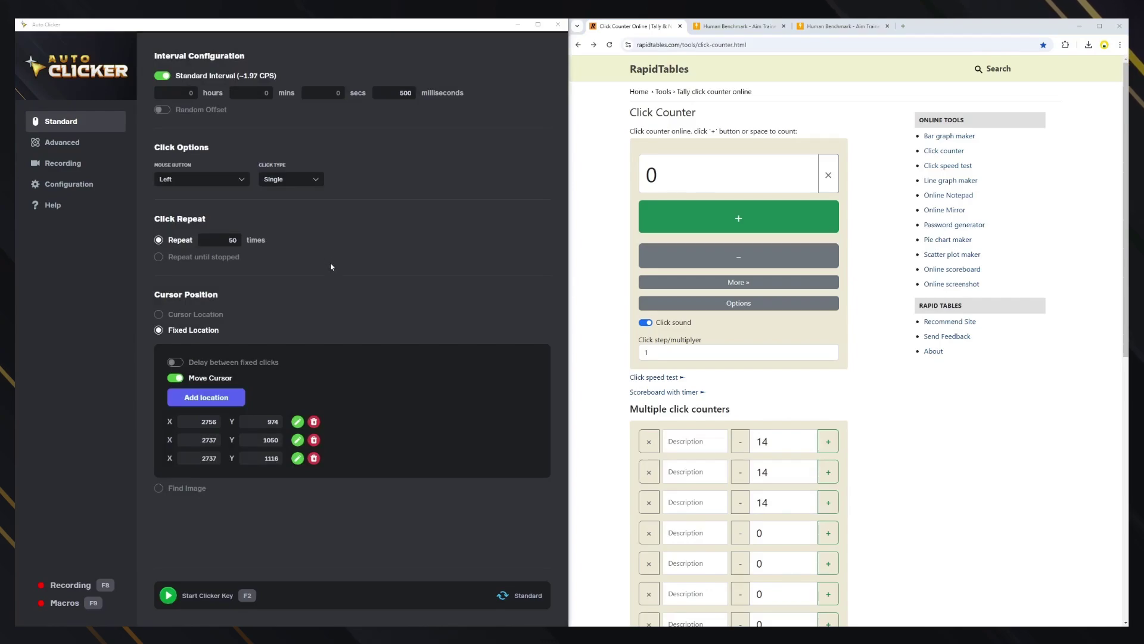
Enable a 250 ms delay between fixed clicks and turn off Move Cursor.
left_click(175, 362)
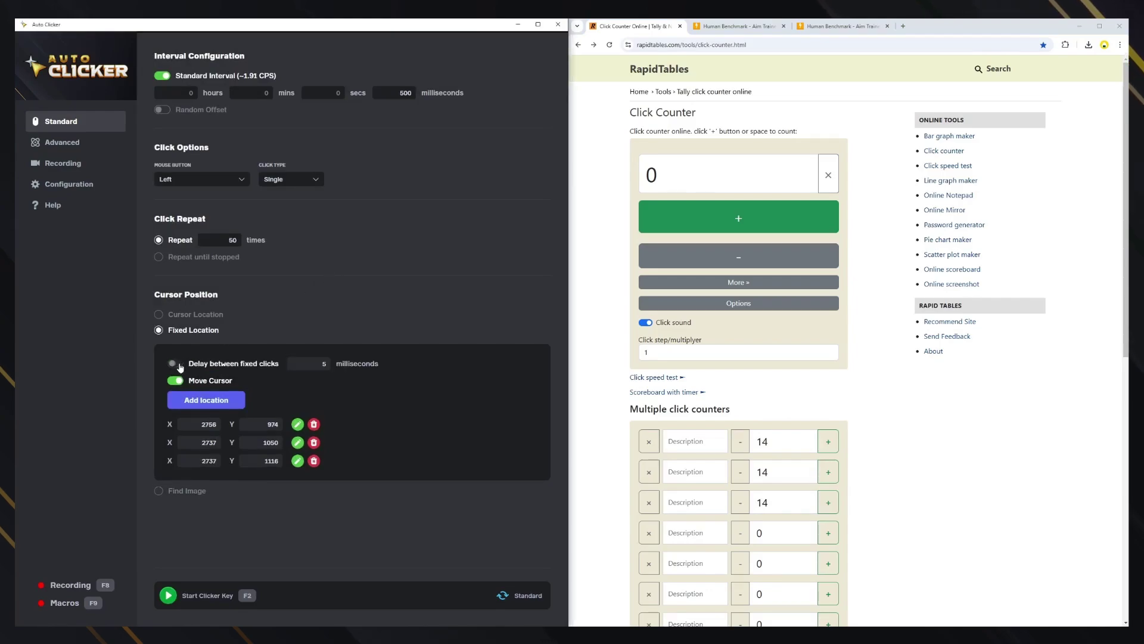
double_click(323, 361)
type("250")
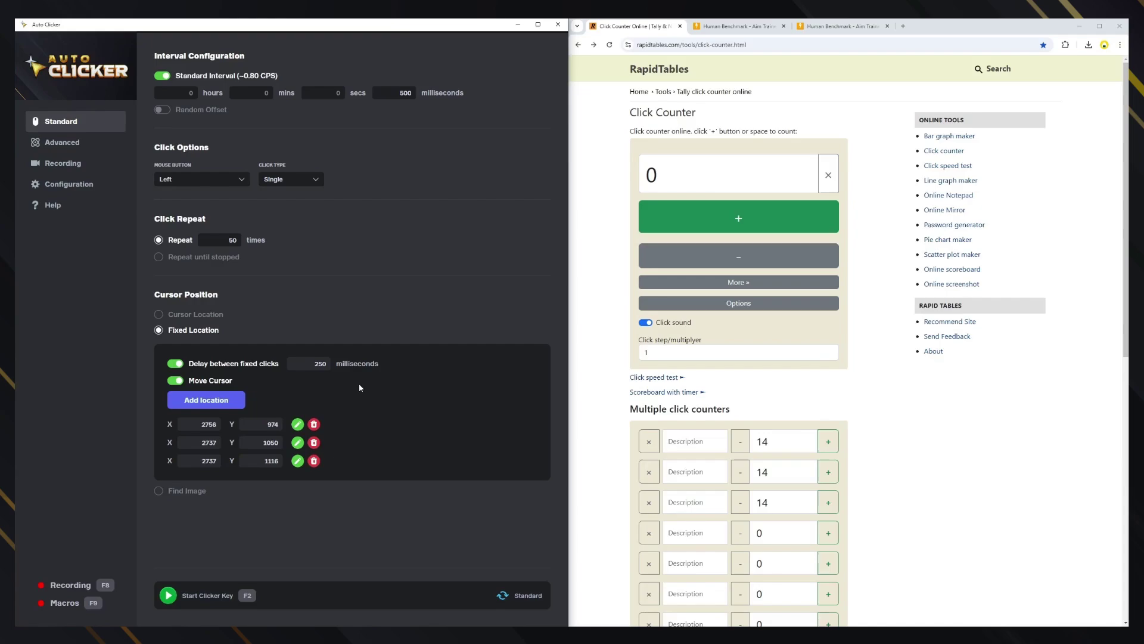
left_click(173, 382)
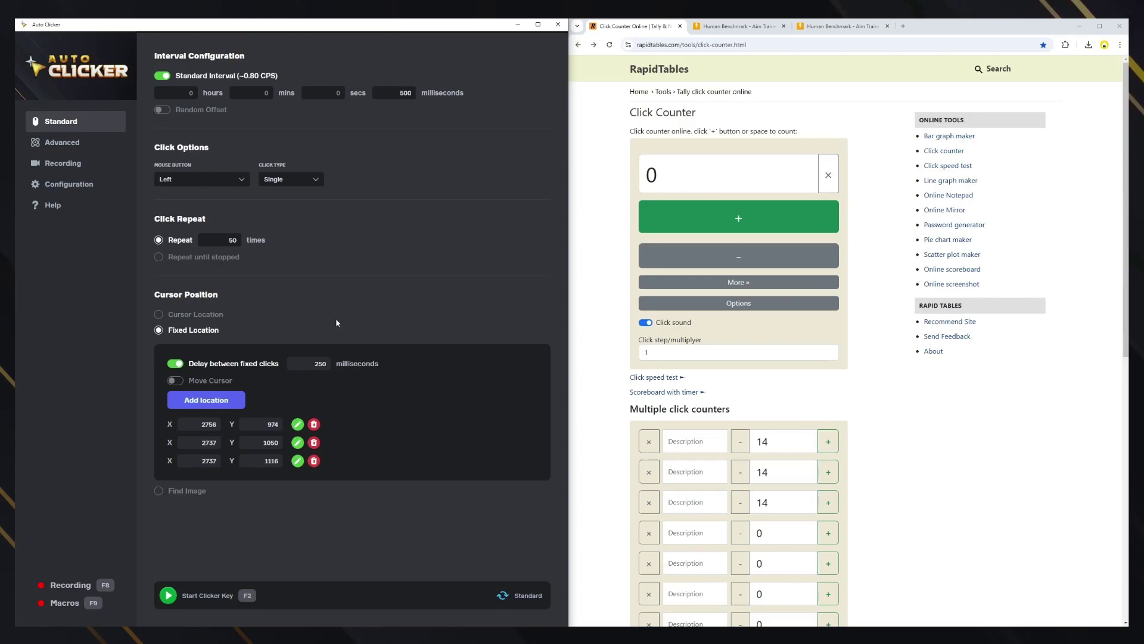
Run the clicker with F2 and stop it once the three counters reach 31.
key("F2")
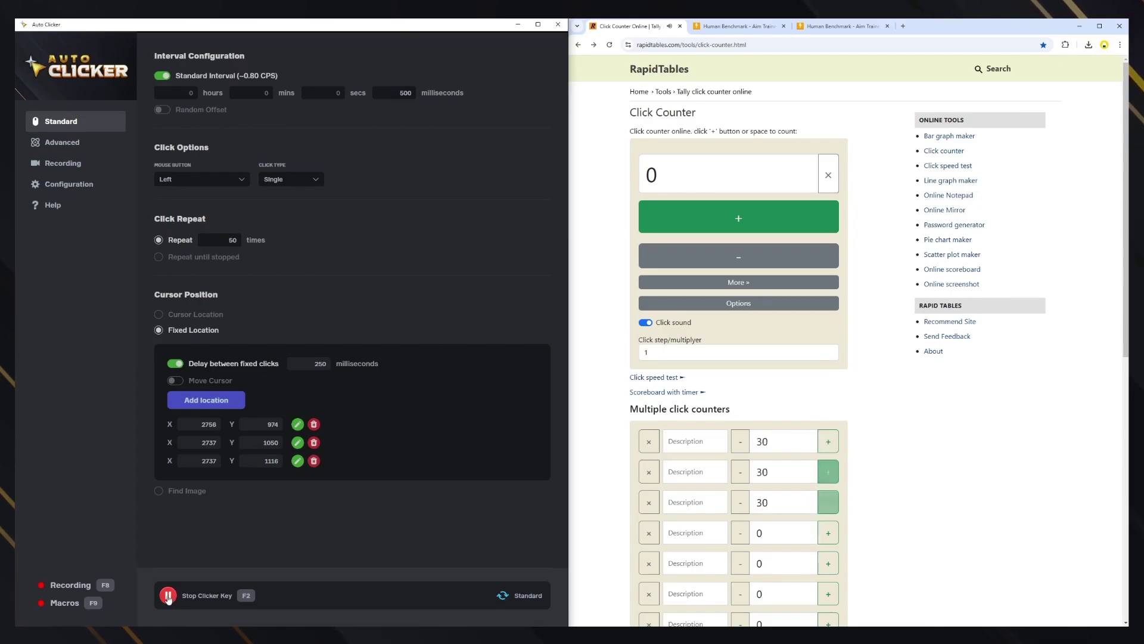
left_click(167, 597)
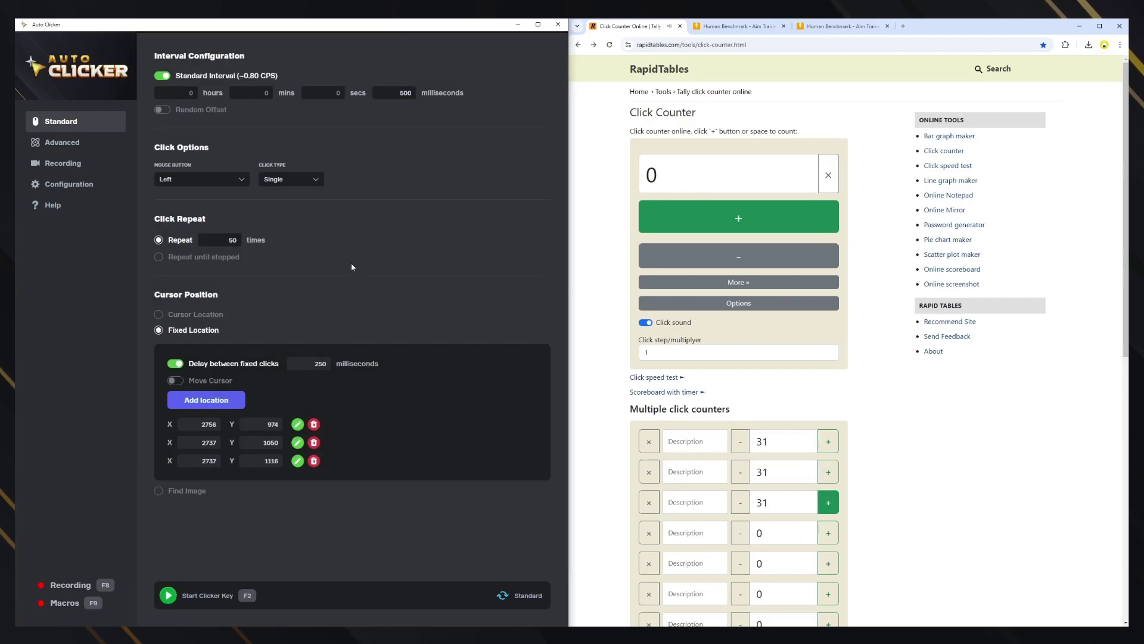
left_click(417, 263)
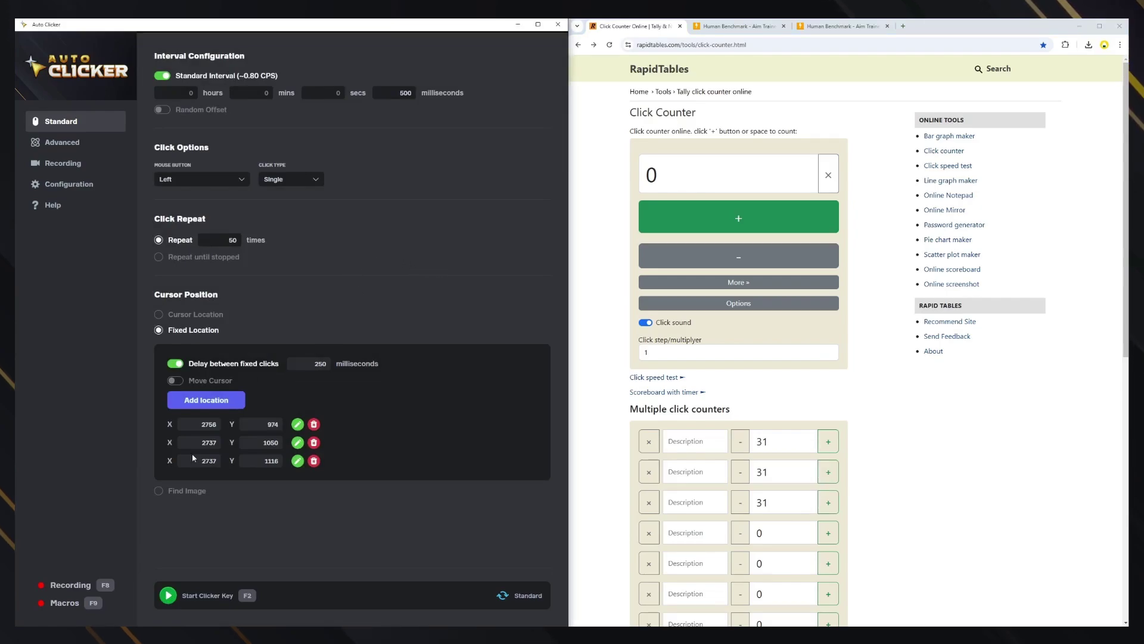
Switch to Find Image and load the blue target picture as the image to find.
left_click(160, 491)
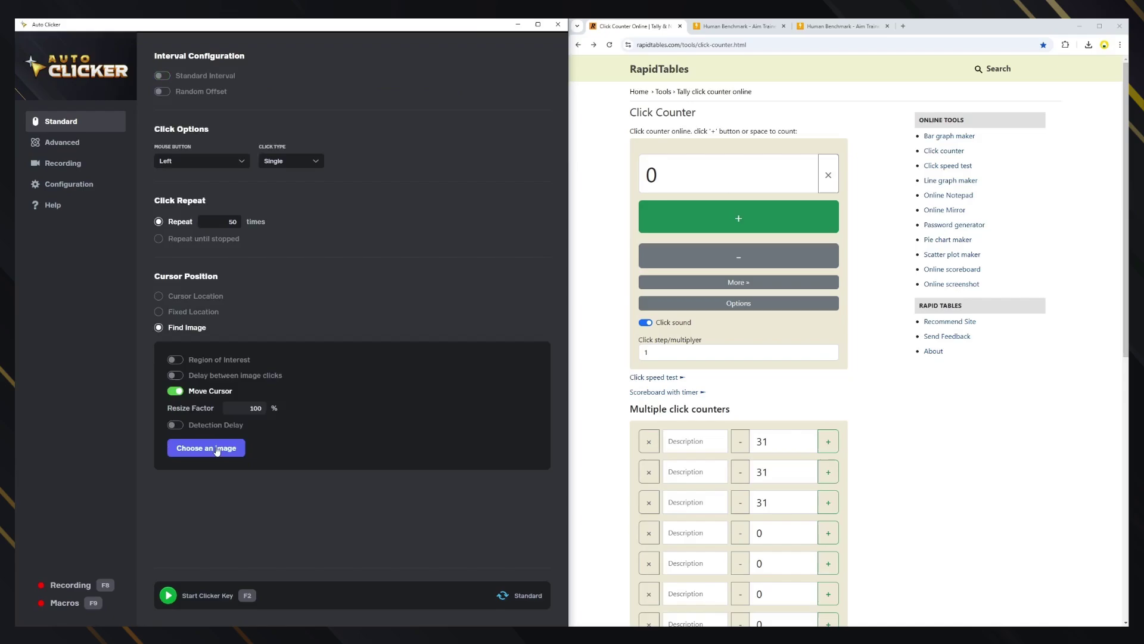
left_click(217, 450)
double_click(142, 167)
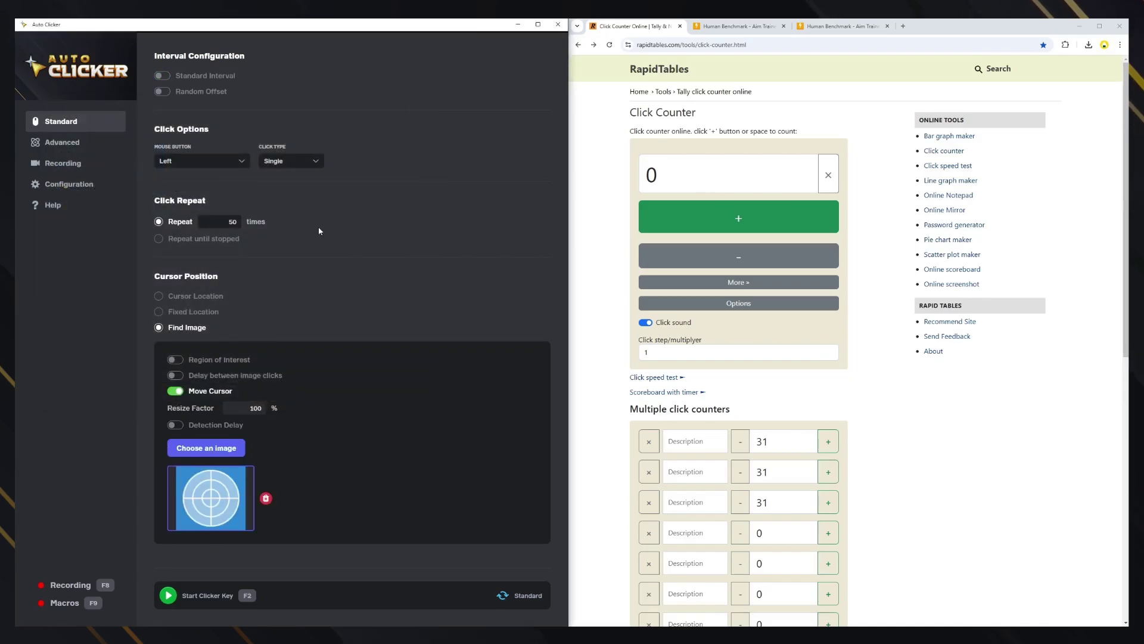
Run the clicker briefly with F2 on the Aim Trainer tab, then stop it.
left_click(739, 27)
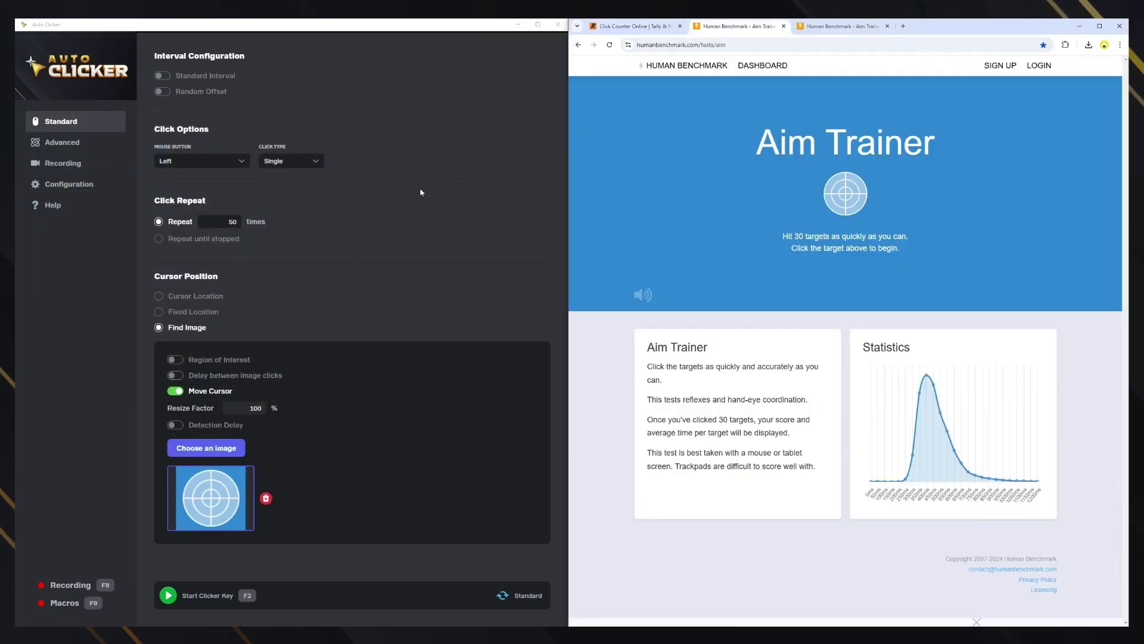
key("F2")
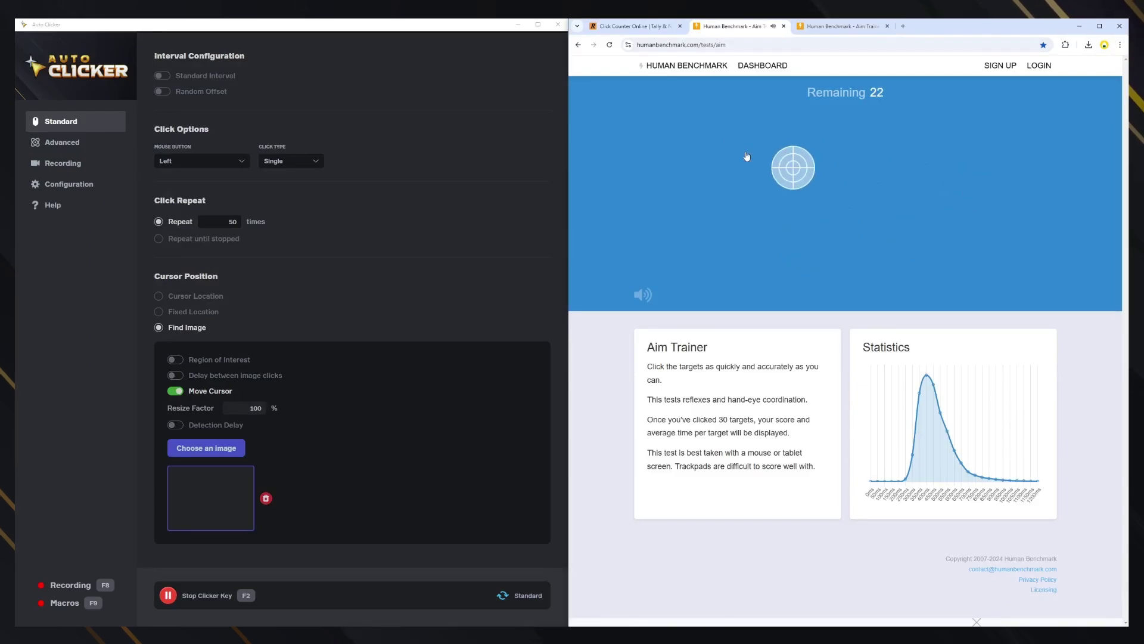
key("F2")
left_click(257, 285)
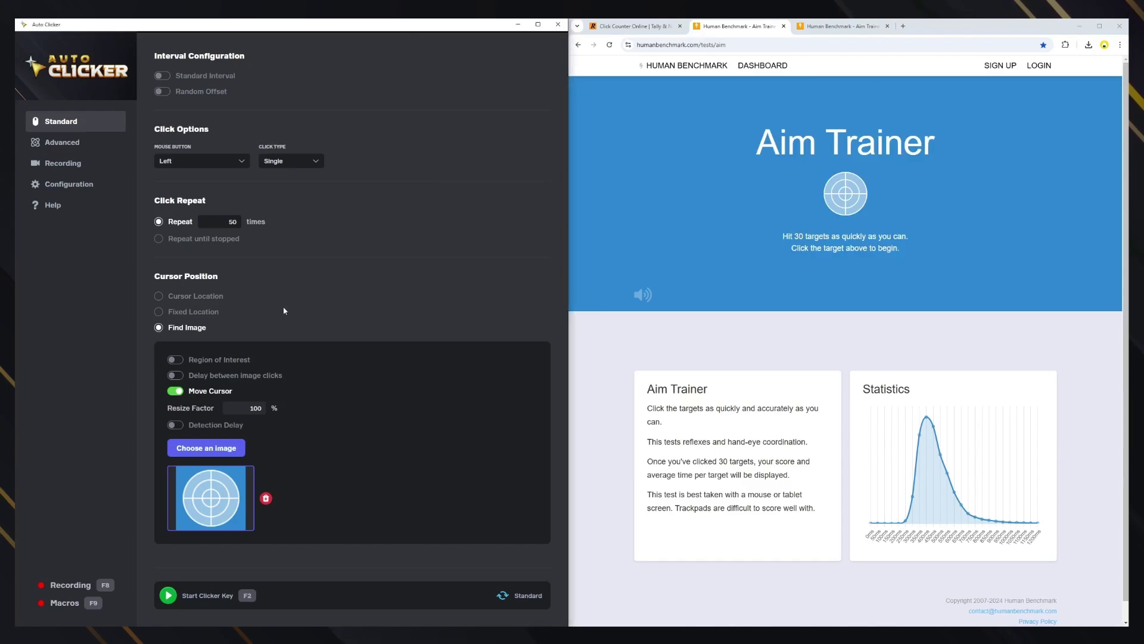
Set clicking to repeat until stopped and restrict the image search to a drawn screen region.
left_click(159, 239)
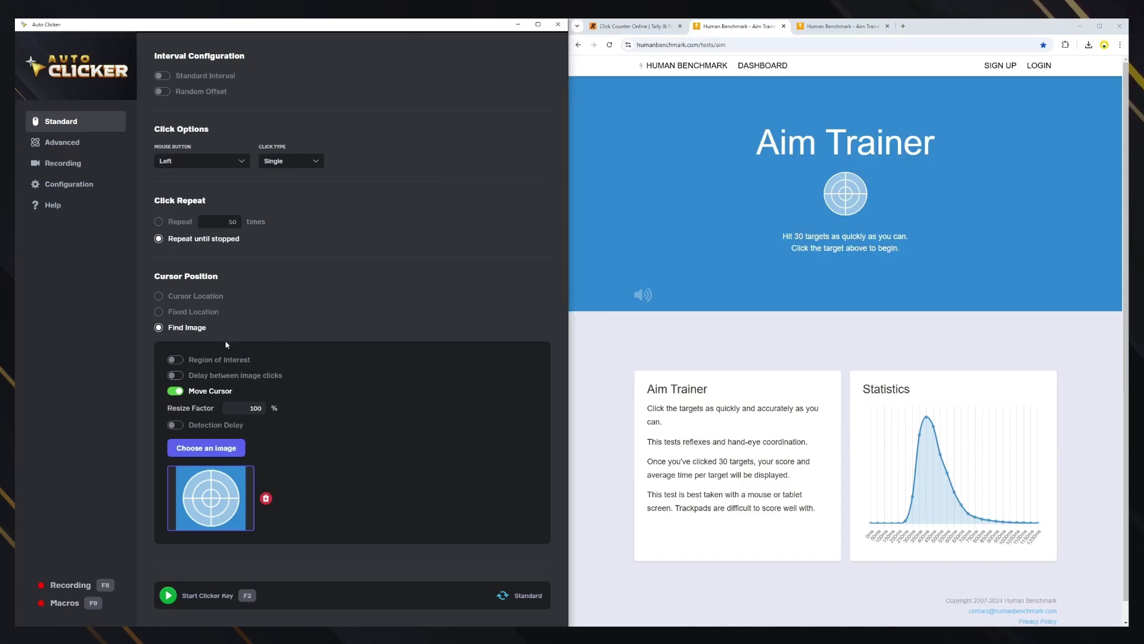
left_click(177, 364)
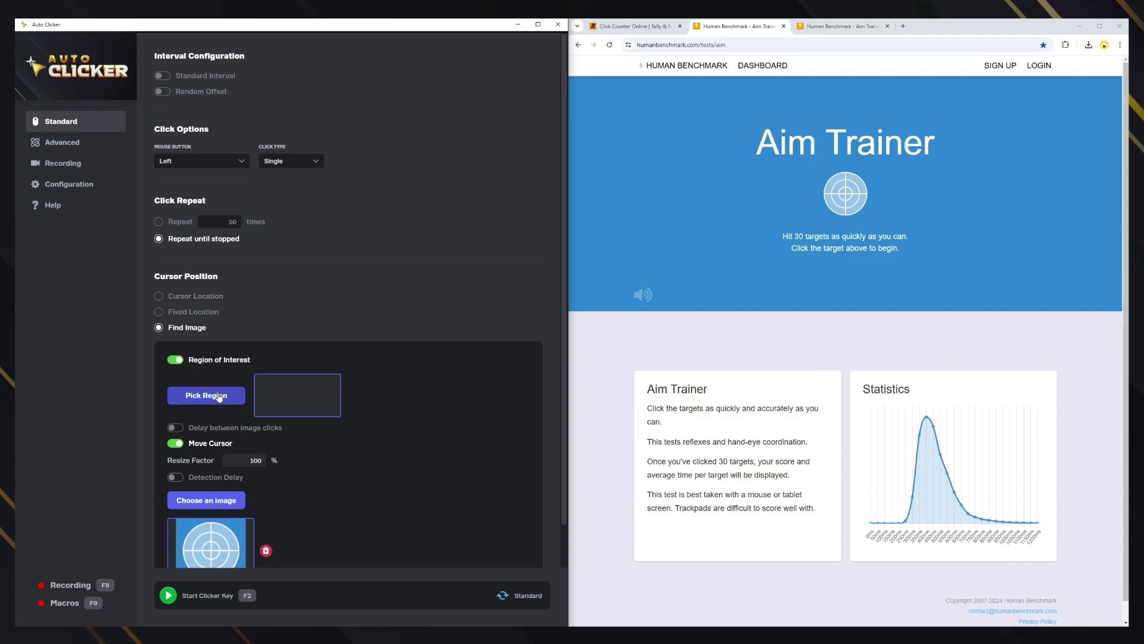
scroll(219, 398, "down", 1)
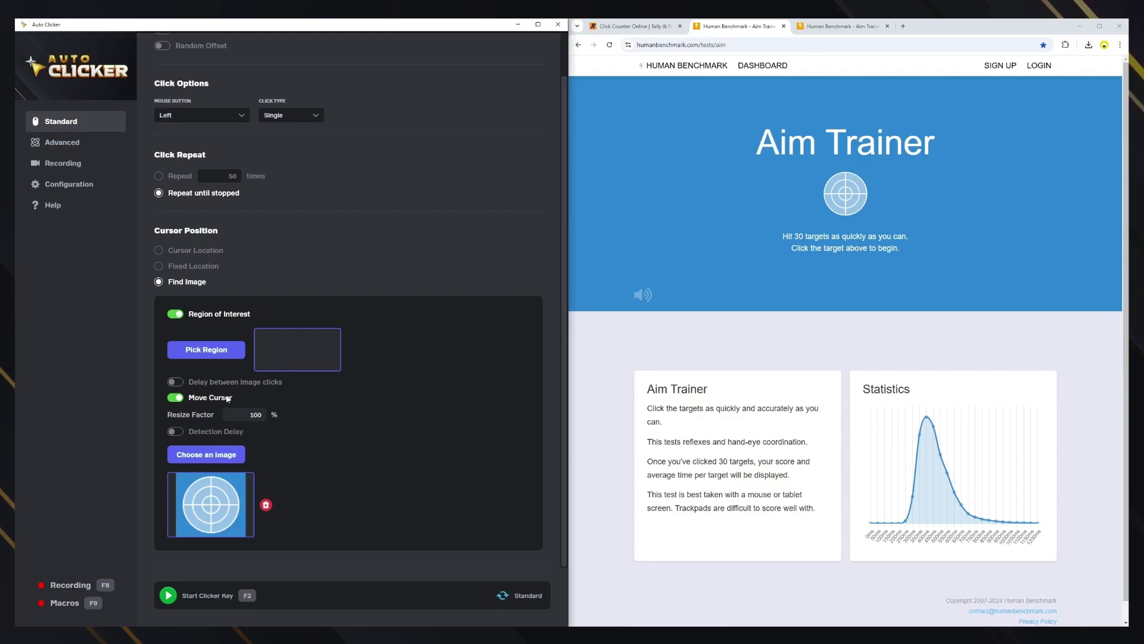
left_click(223, 351)
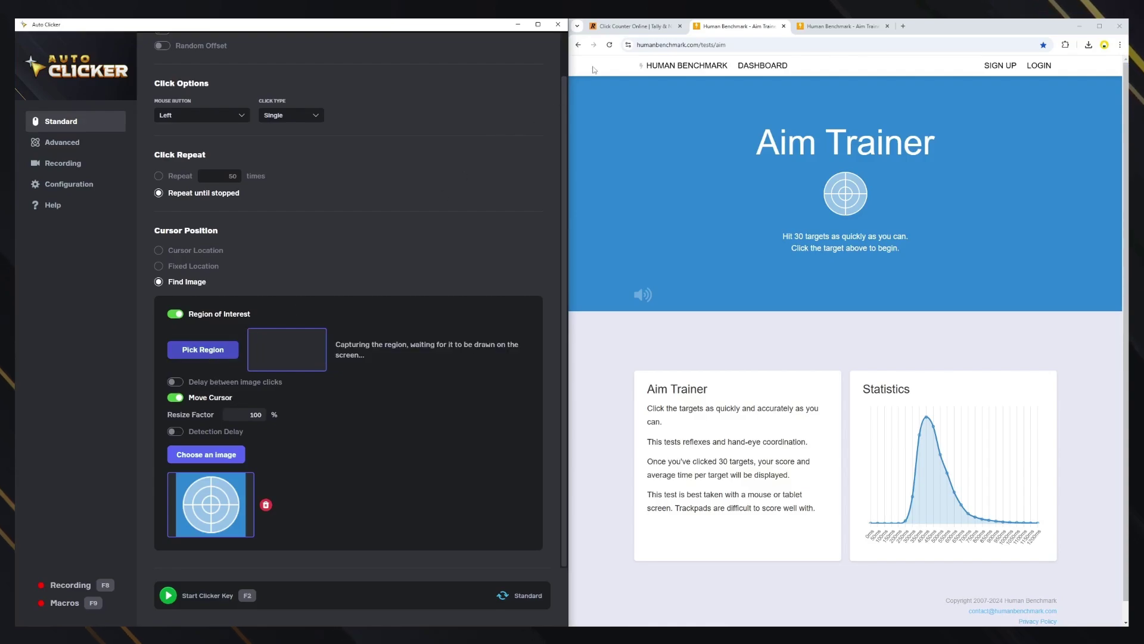
left_click_drag(775, 174, 1099, 351)
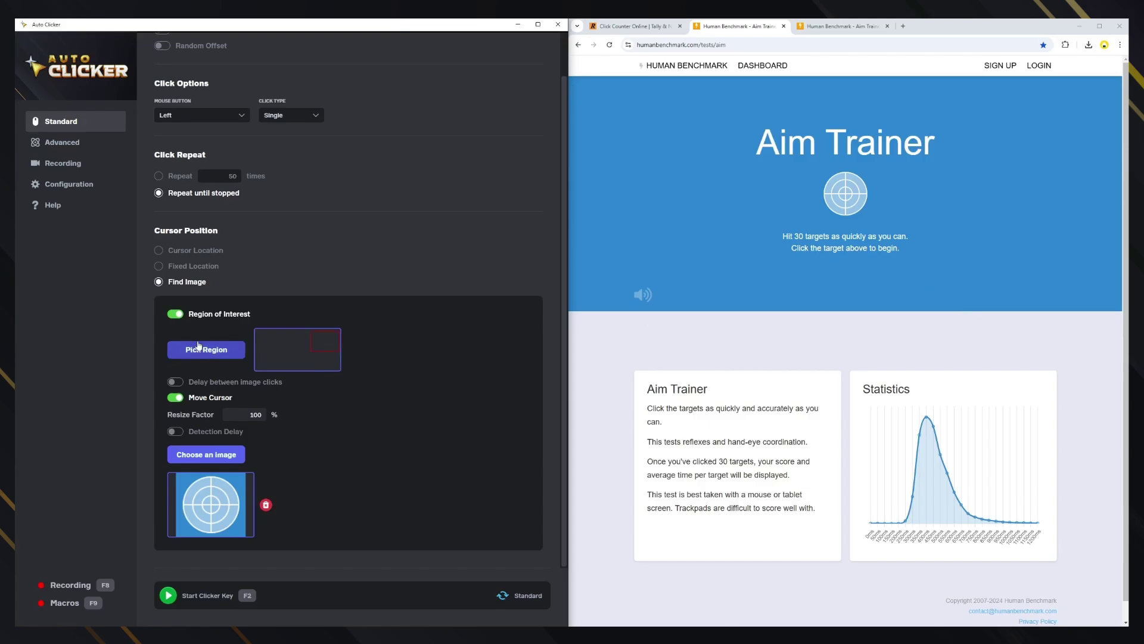
Test the Delay and Move Cursor toggles, ending with delay off and Move Cursor on.
left_click(176, 383)
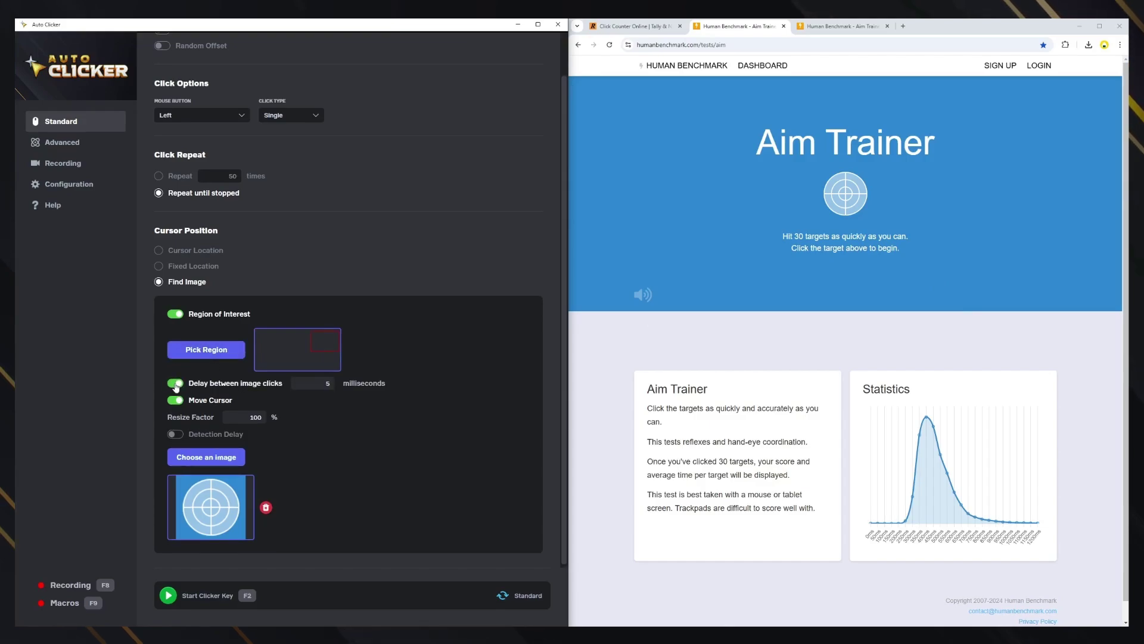
left_click(176, 383)
left_click(176, 384)
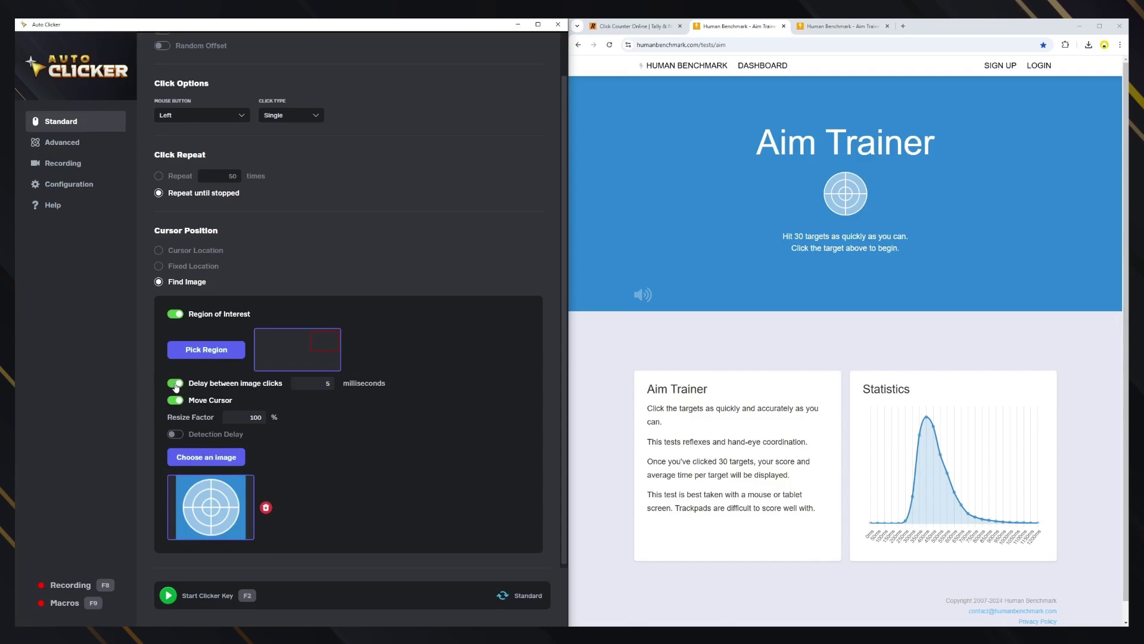
left_click(175, 383)
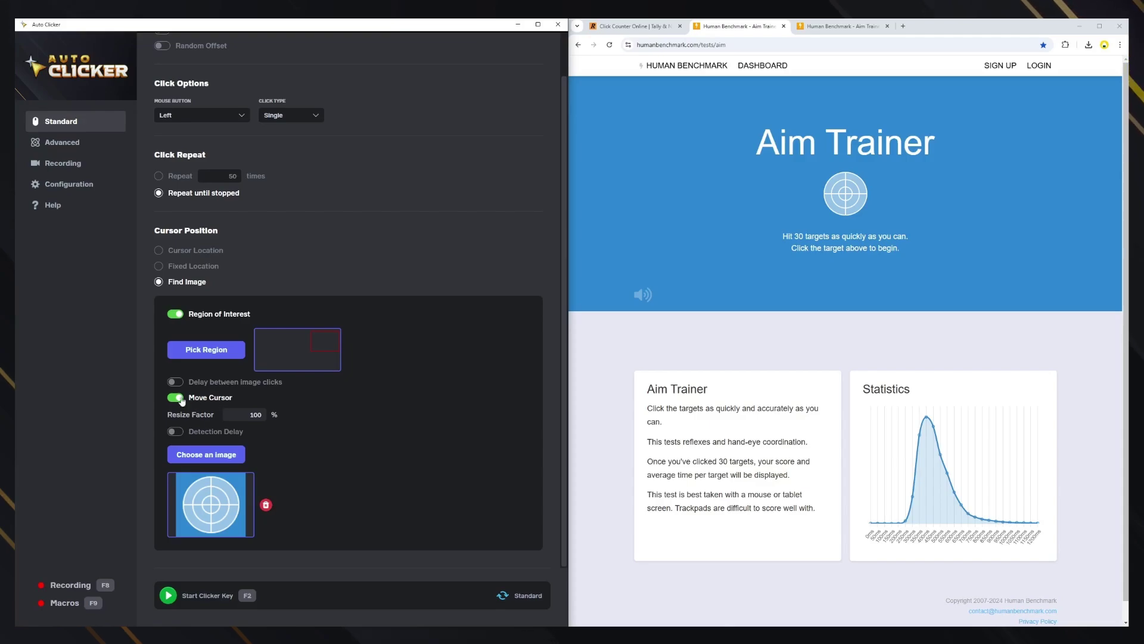
left_click(209, 398)
left_click(218, 399)
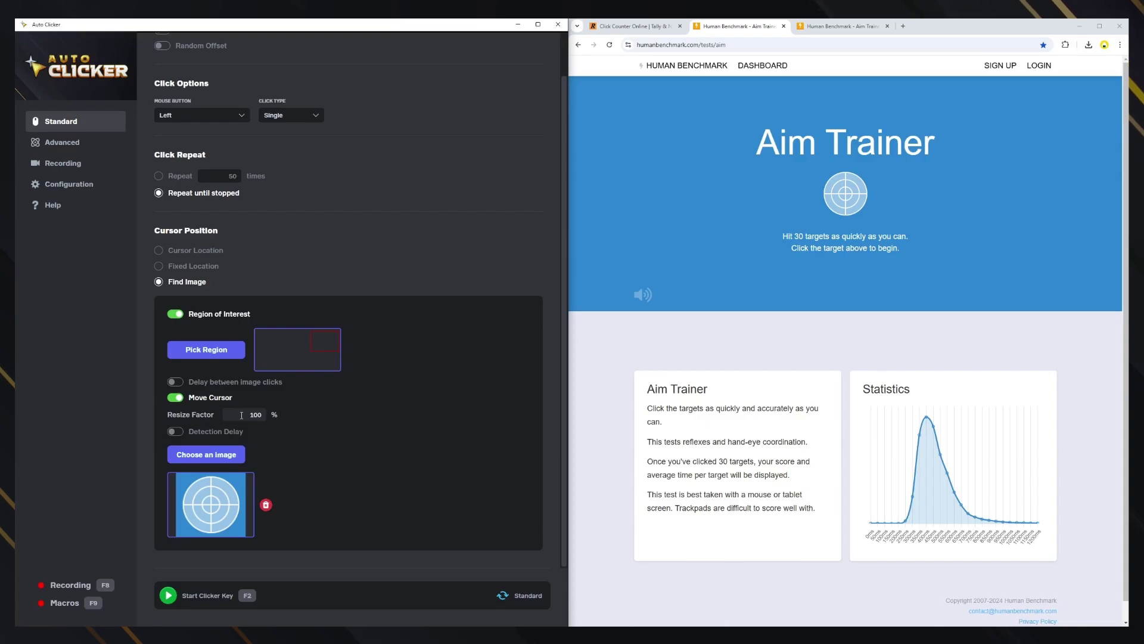
Set the image Resize Factor to 50%, leaving Detection Delay switched off after checking it.
double_click(242, 416)
type("50")
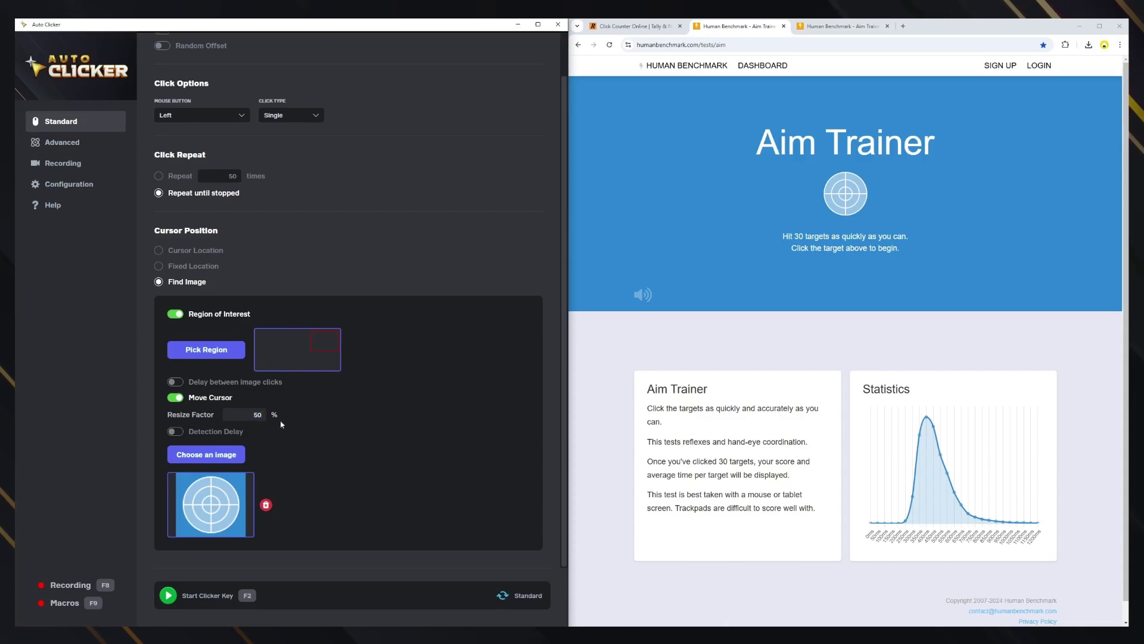
left_click(175, 432)
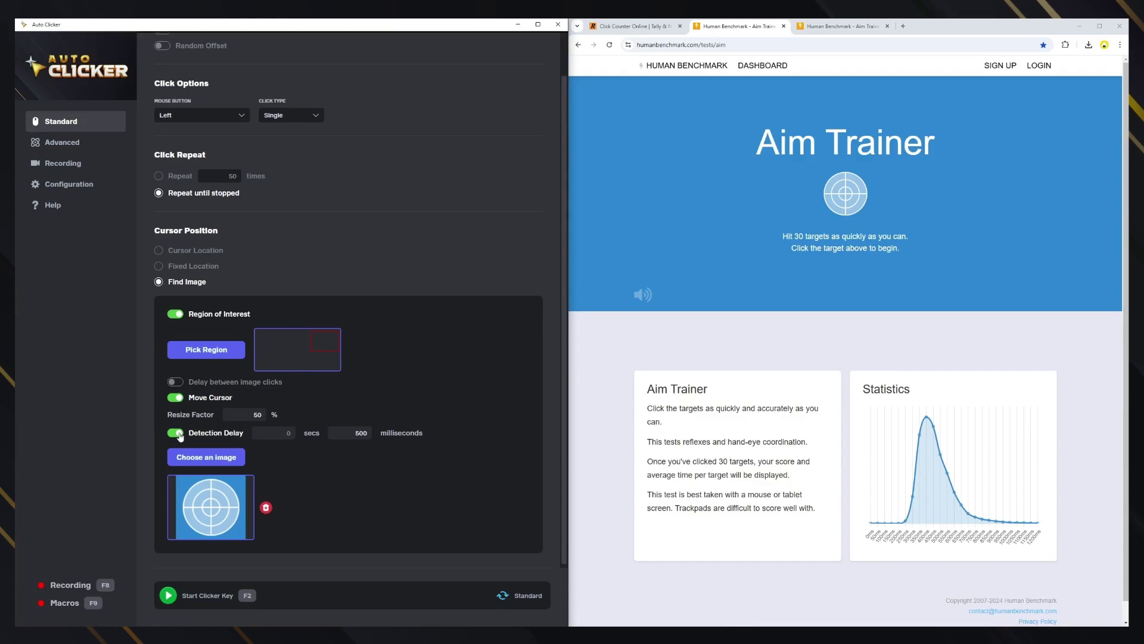
left_click(176, 433)
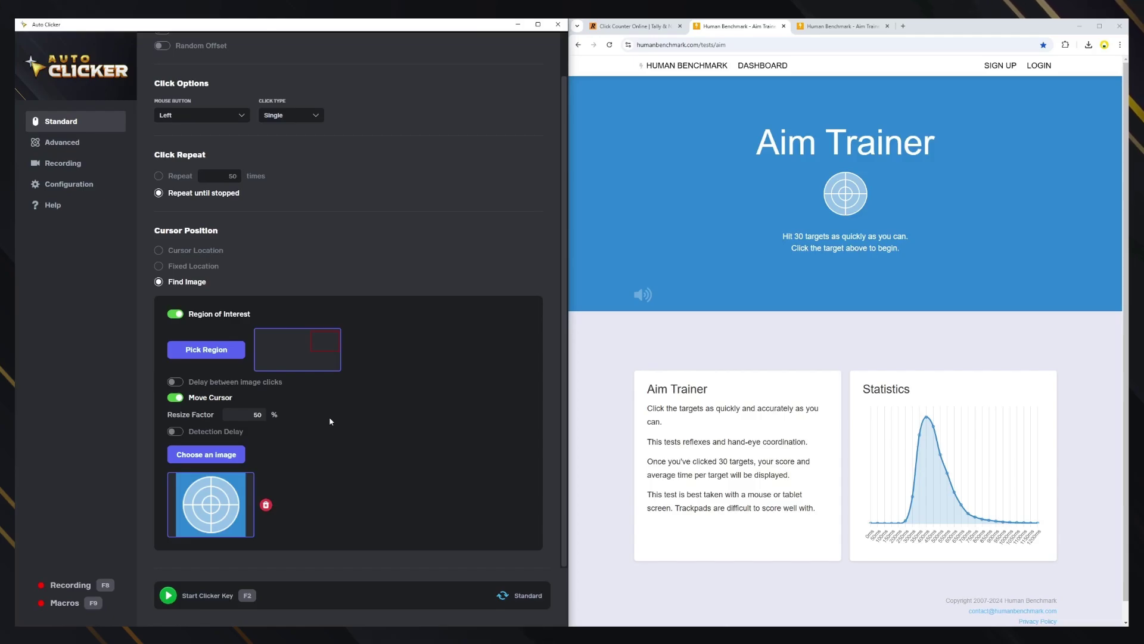
Finish an Aim Trainer run at 124ms per target, then swap the target image to target-no-background.png.
key("F2")
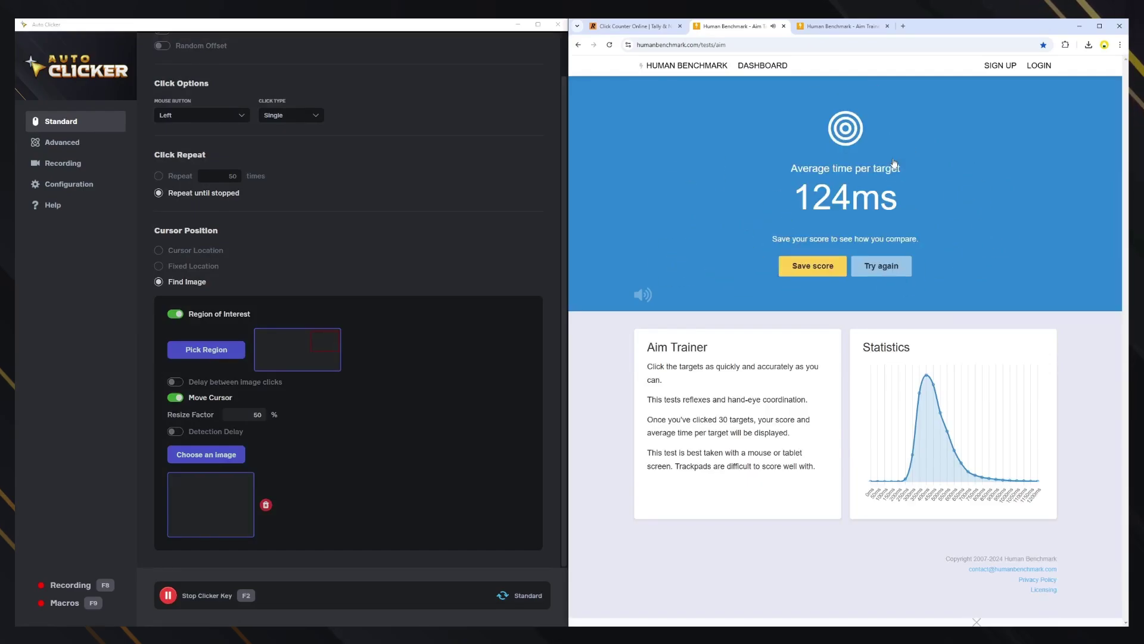
key("F2")
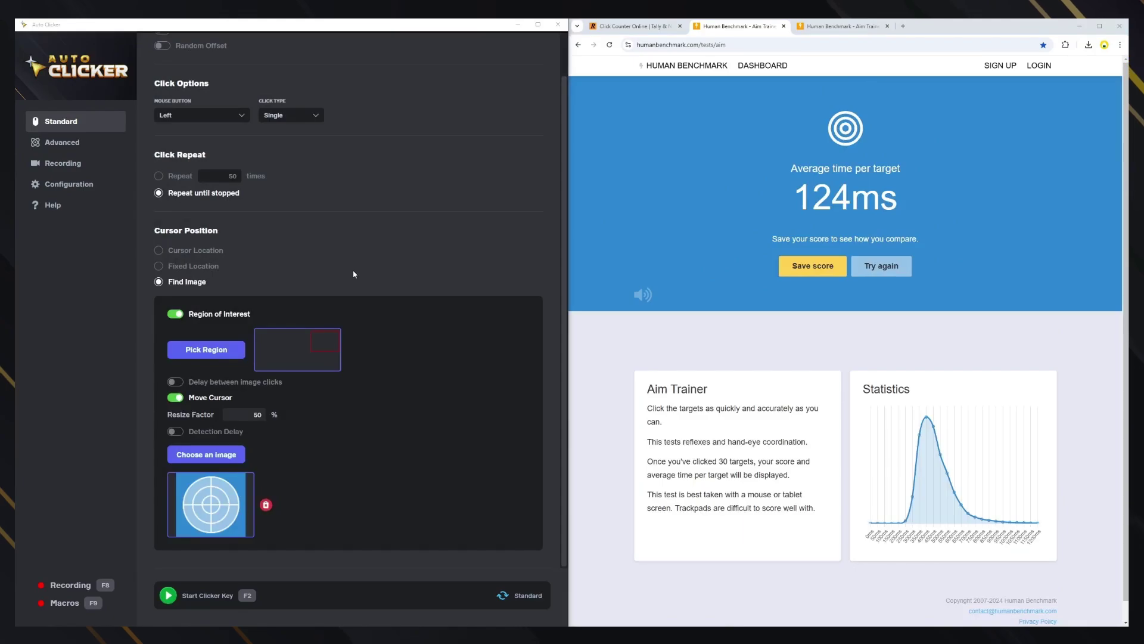
left_click(266, 506)
left_click(234, 502)
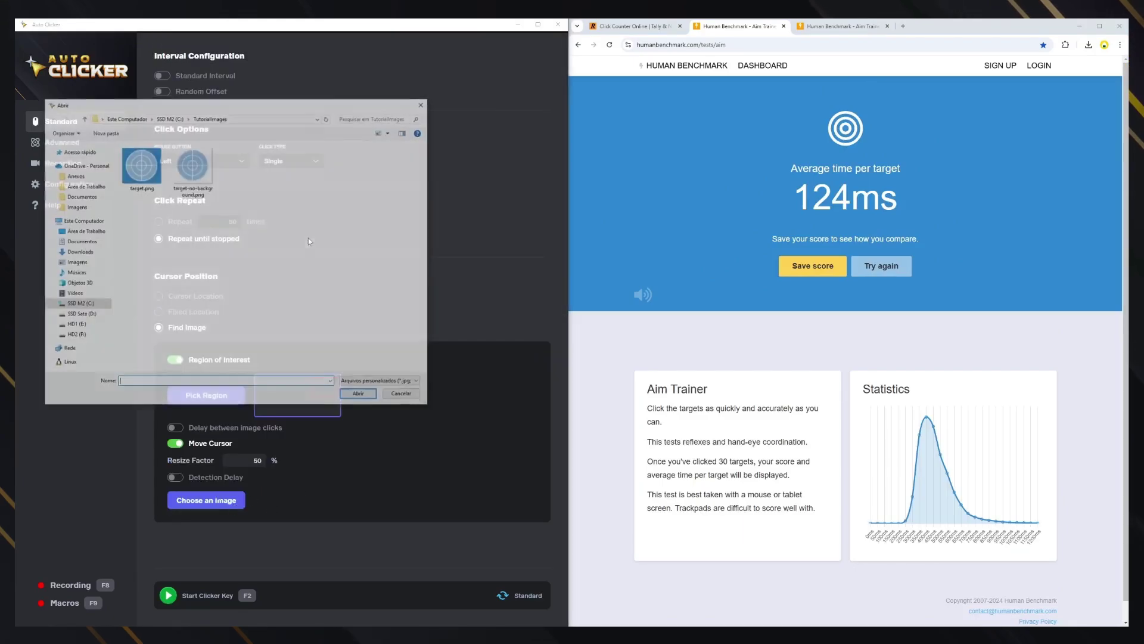
left_click(192, 163)
left_click(360, 395)
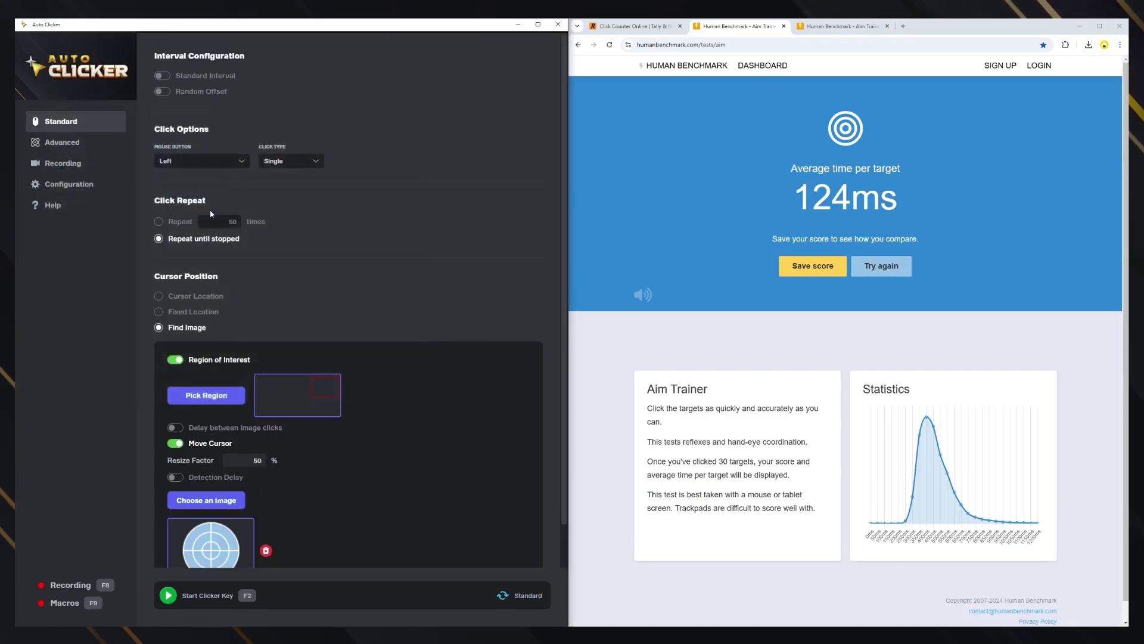
scroll(330, 382, "down", 1)
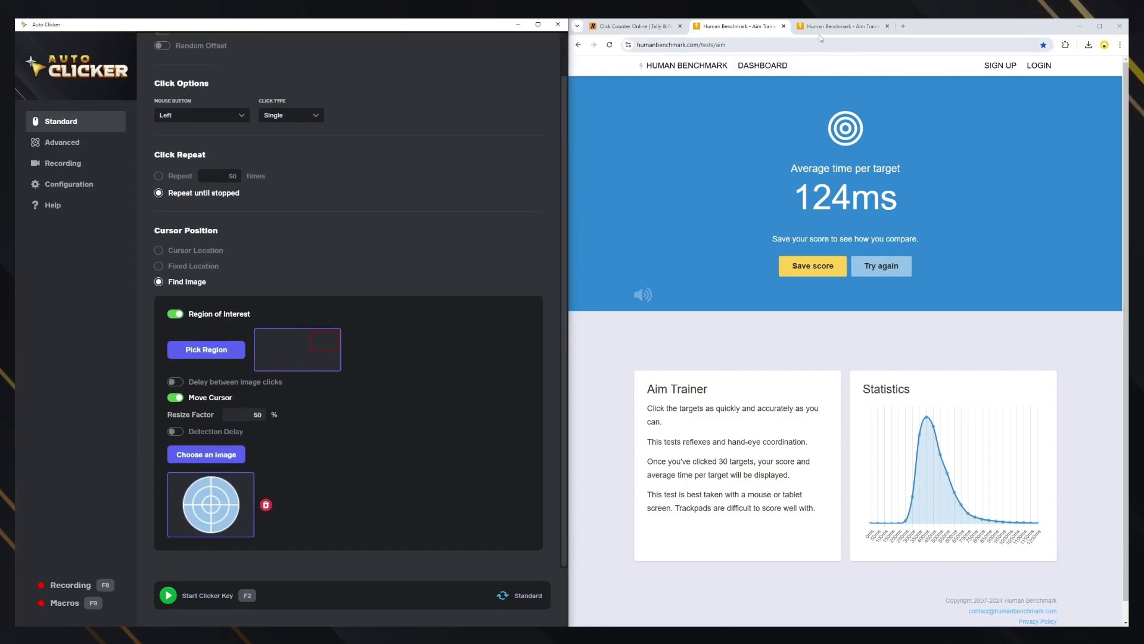
Run the image-finding clicker on the third Aim Trainer tab, scoring 128ms per target.
left_click(840, 26)
key("F2")
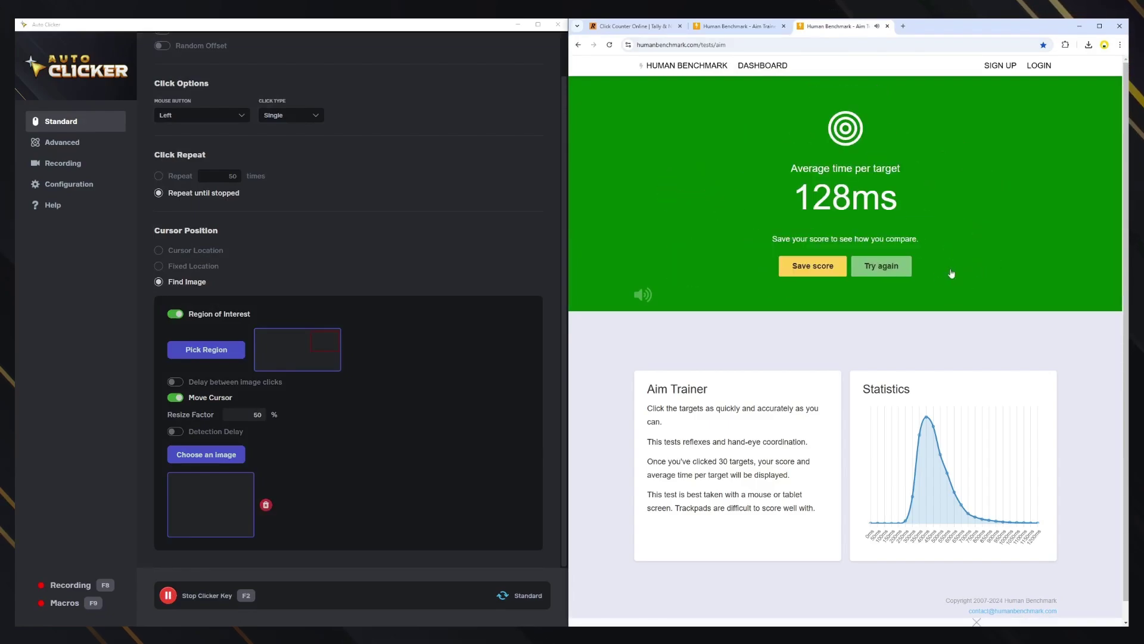
key("F2")
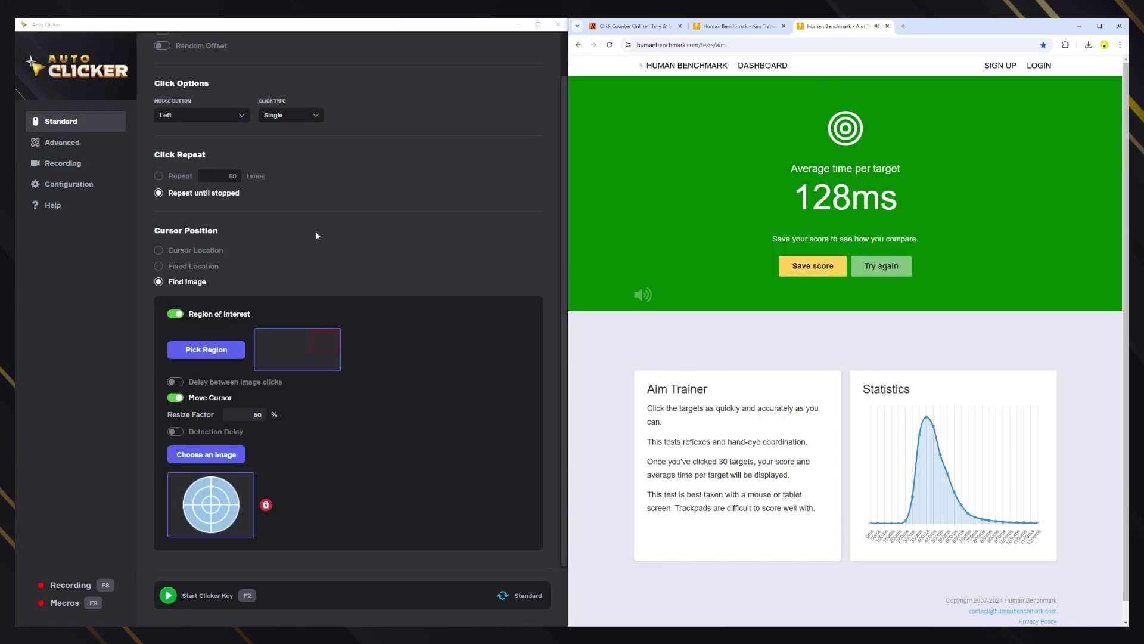
left_click(273, 218)
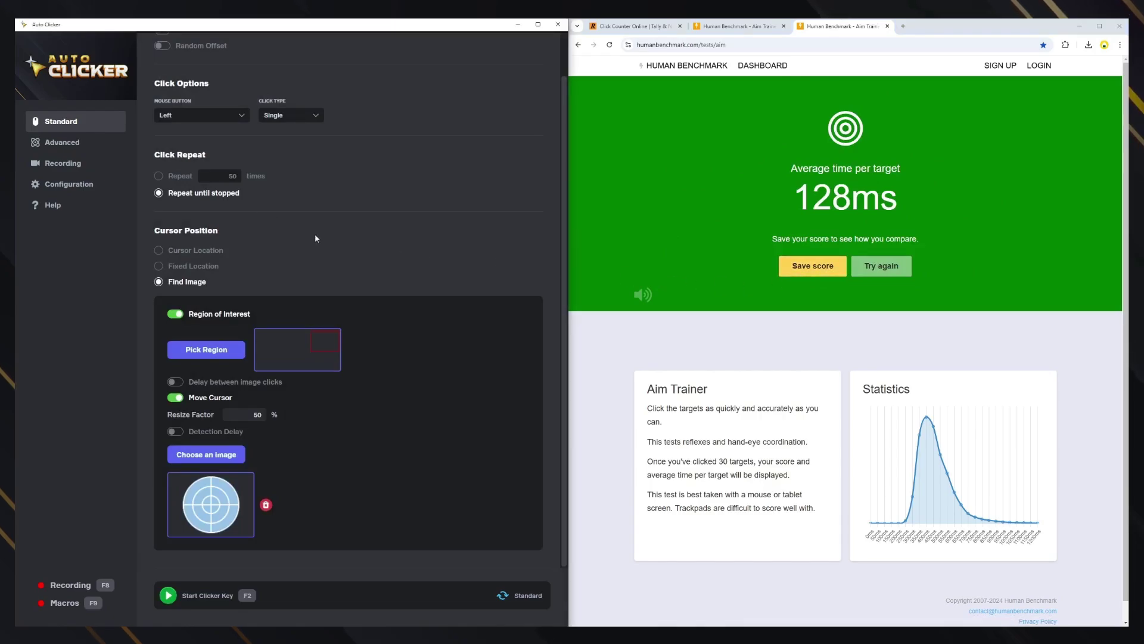